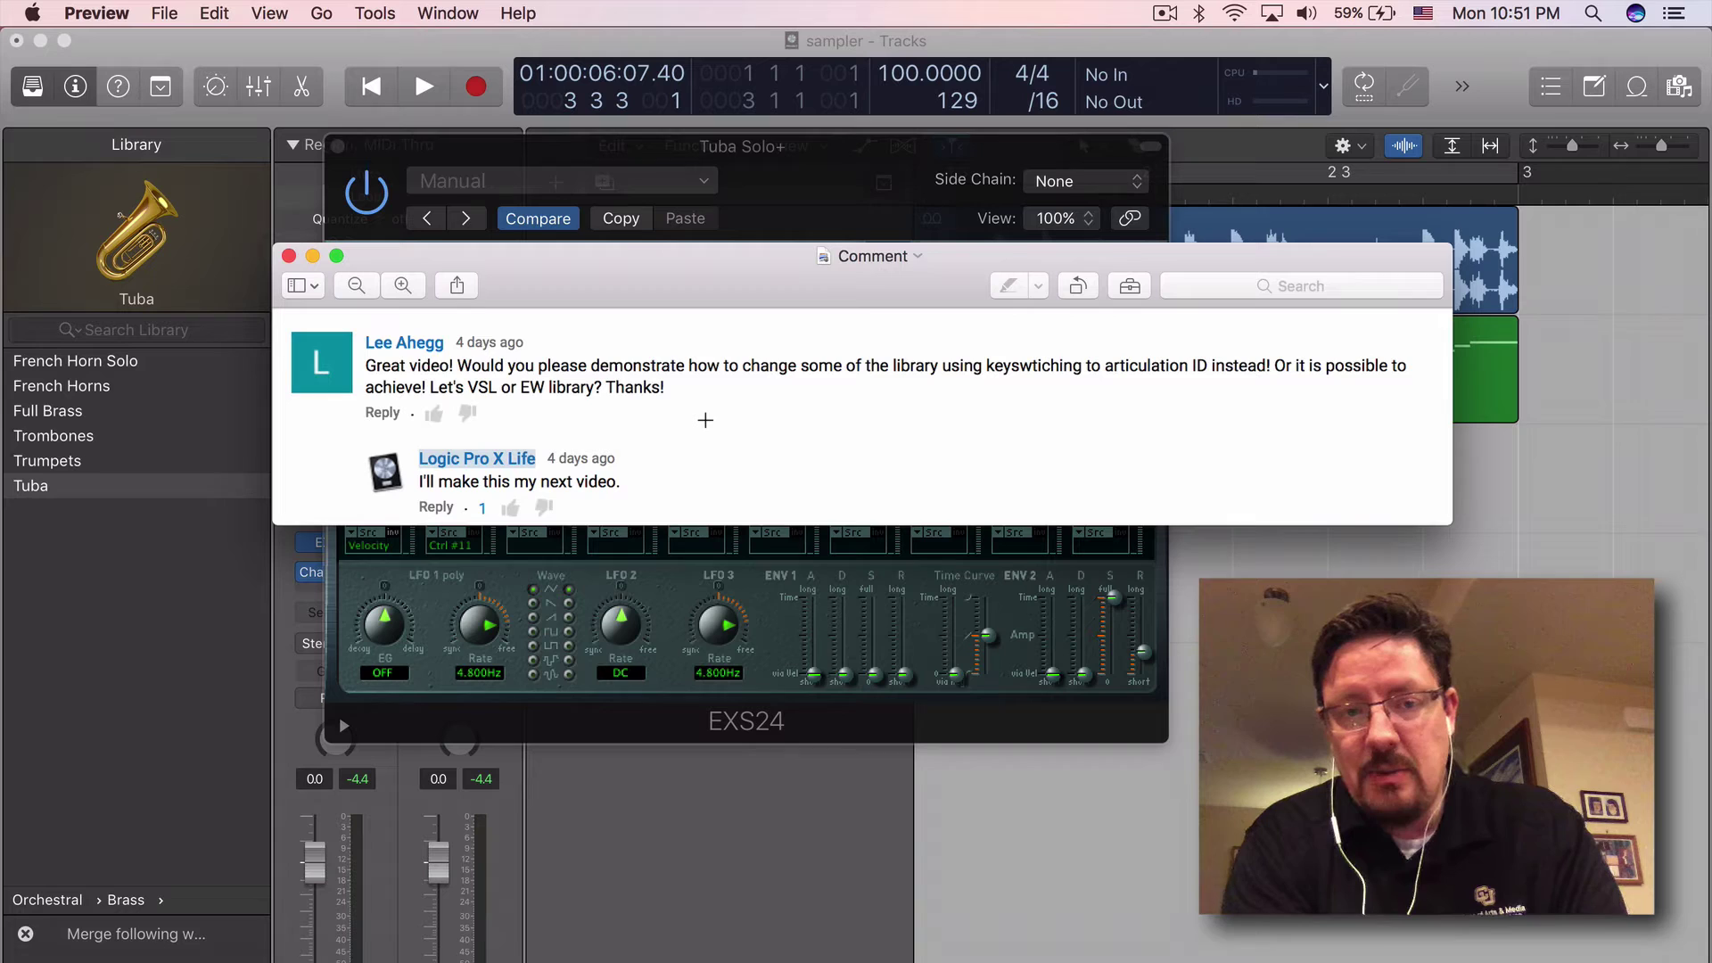
- Bring up the macOS app switcher from Preview
key(super+Tab)
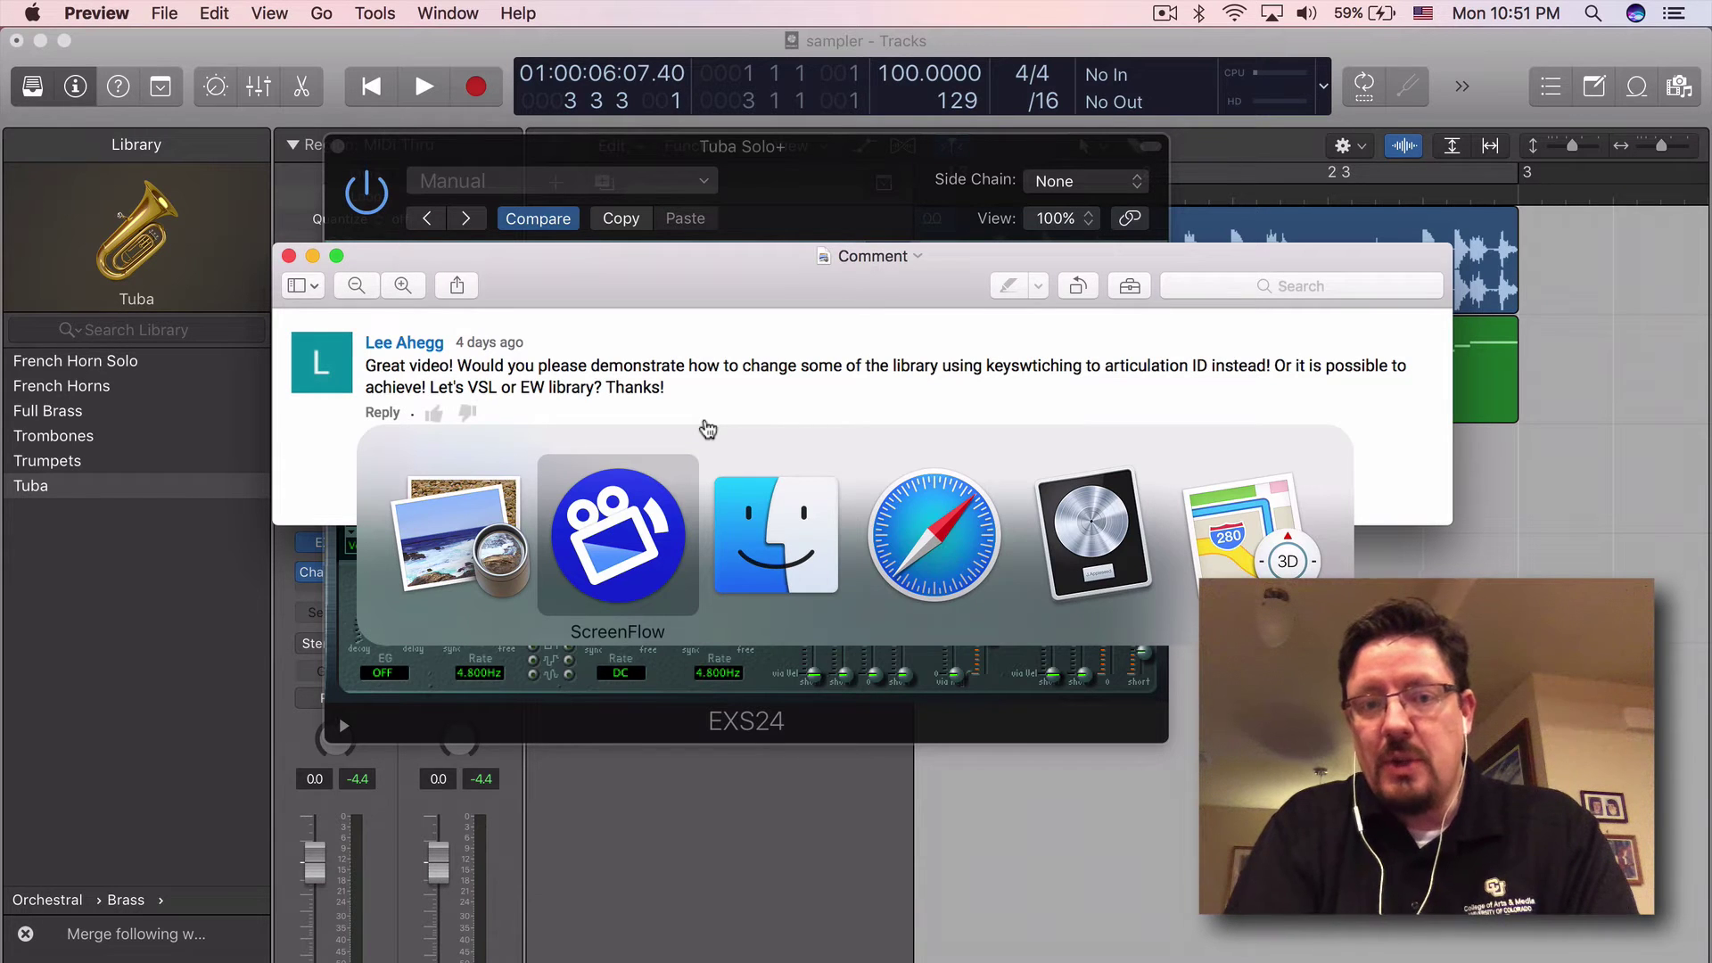
- Switch to Logic Pro X and move the Tuba Solo+ plugin window slightly down
key(super+Tab)
key(super+Tab)
key(super+Tab)
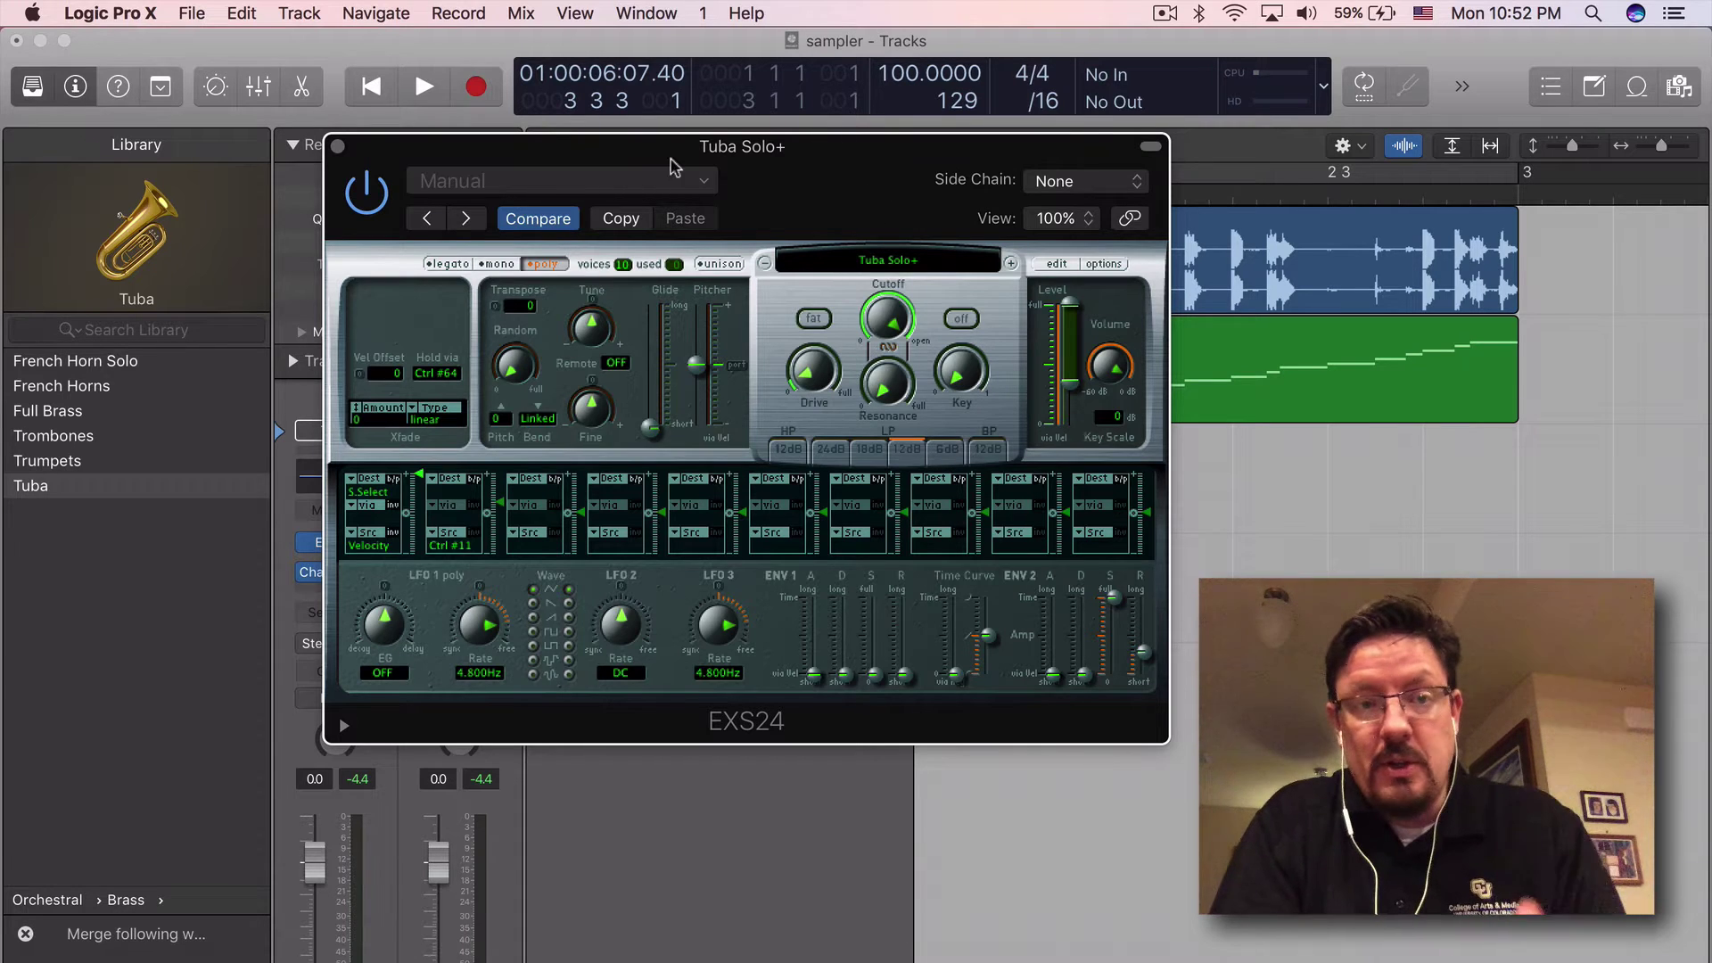
mouse_move(593, 164)
mouse_down()
mouse_move(784, 243)
mouse_move(600, 158)
mouse_move(594, 188)
mouse_up()
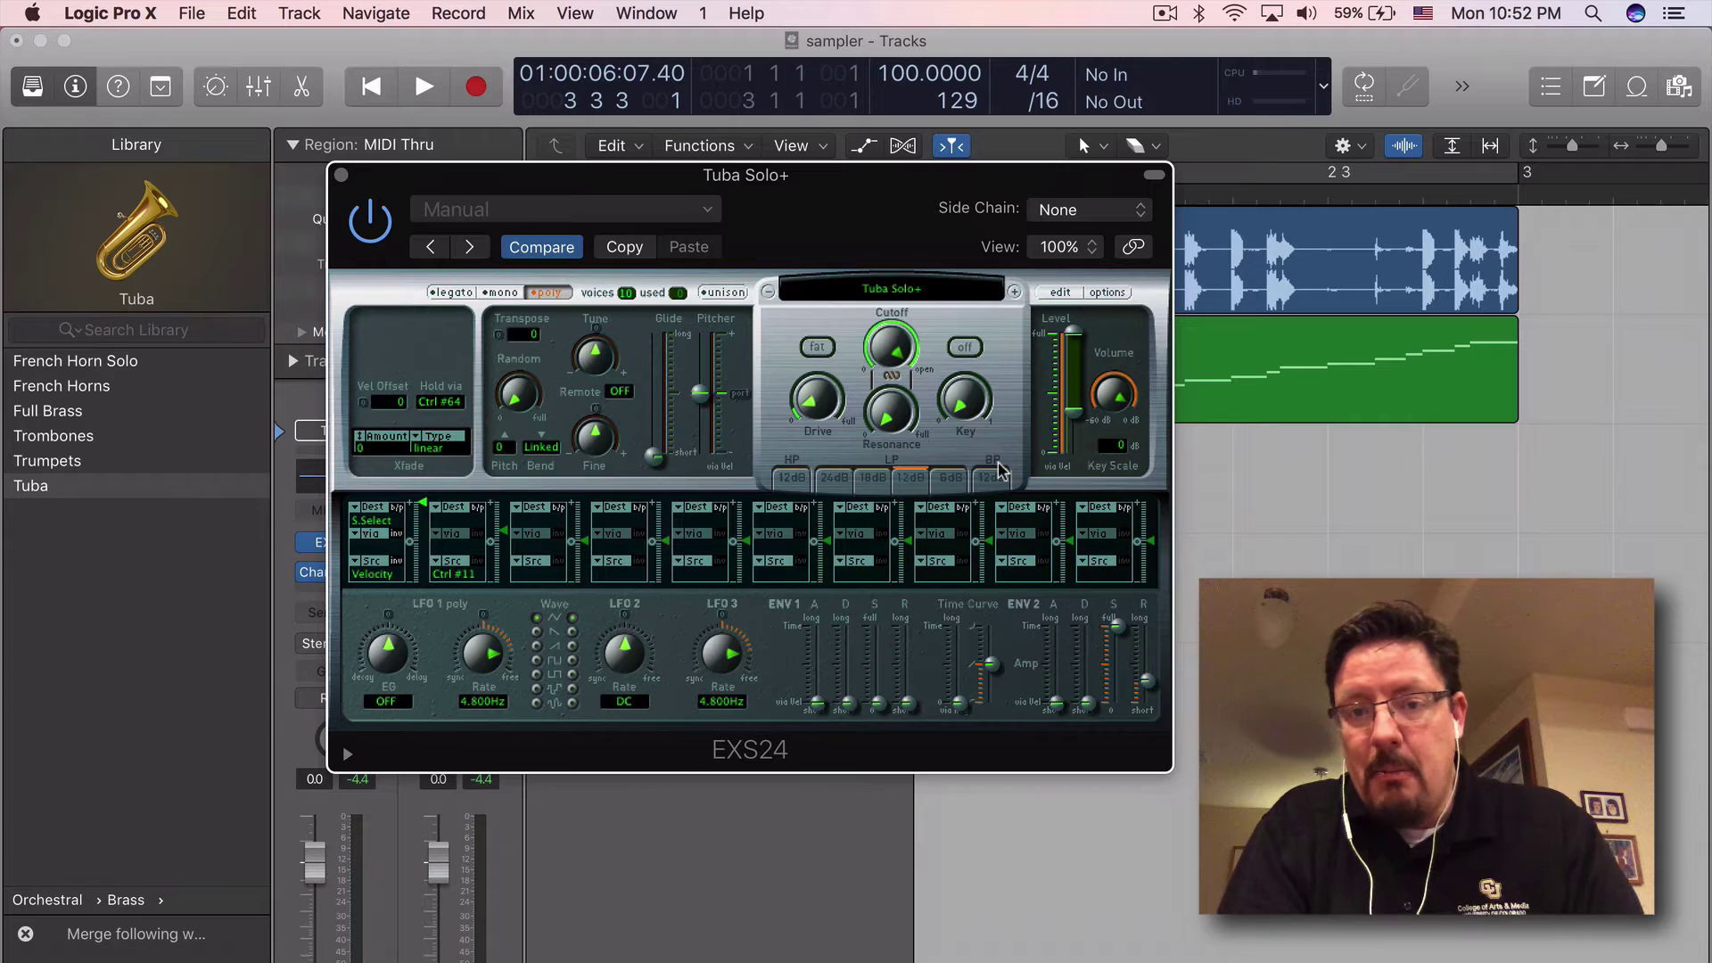
- Open the Tuba Solo+ instrument editor and position it at the top of the screen
click(1059, 294)
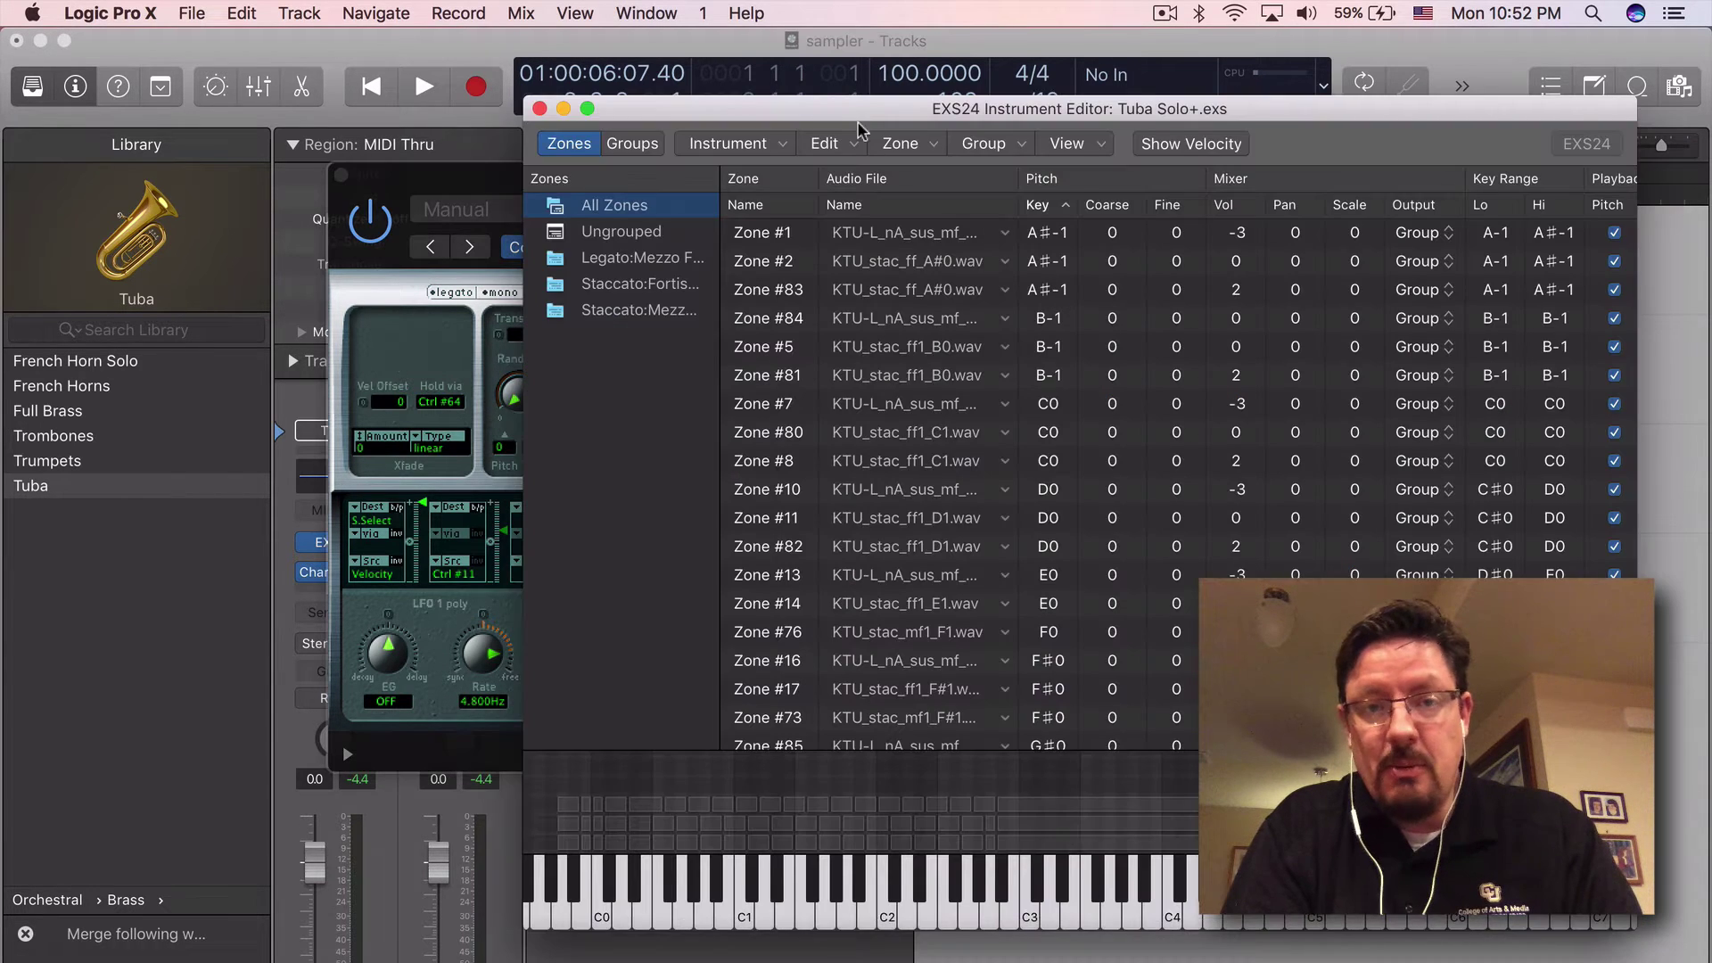
drag(828, 117, 609, 498)
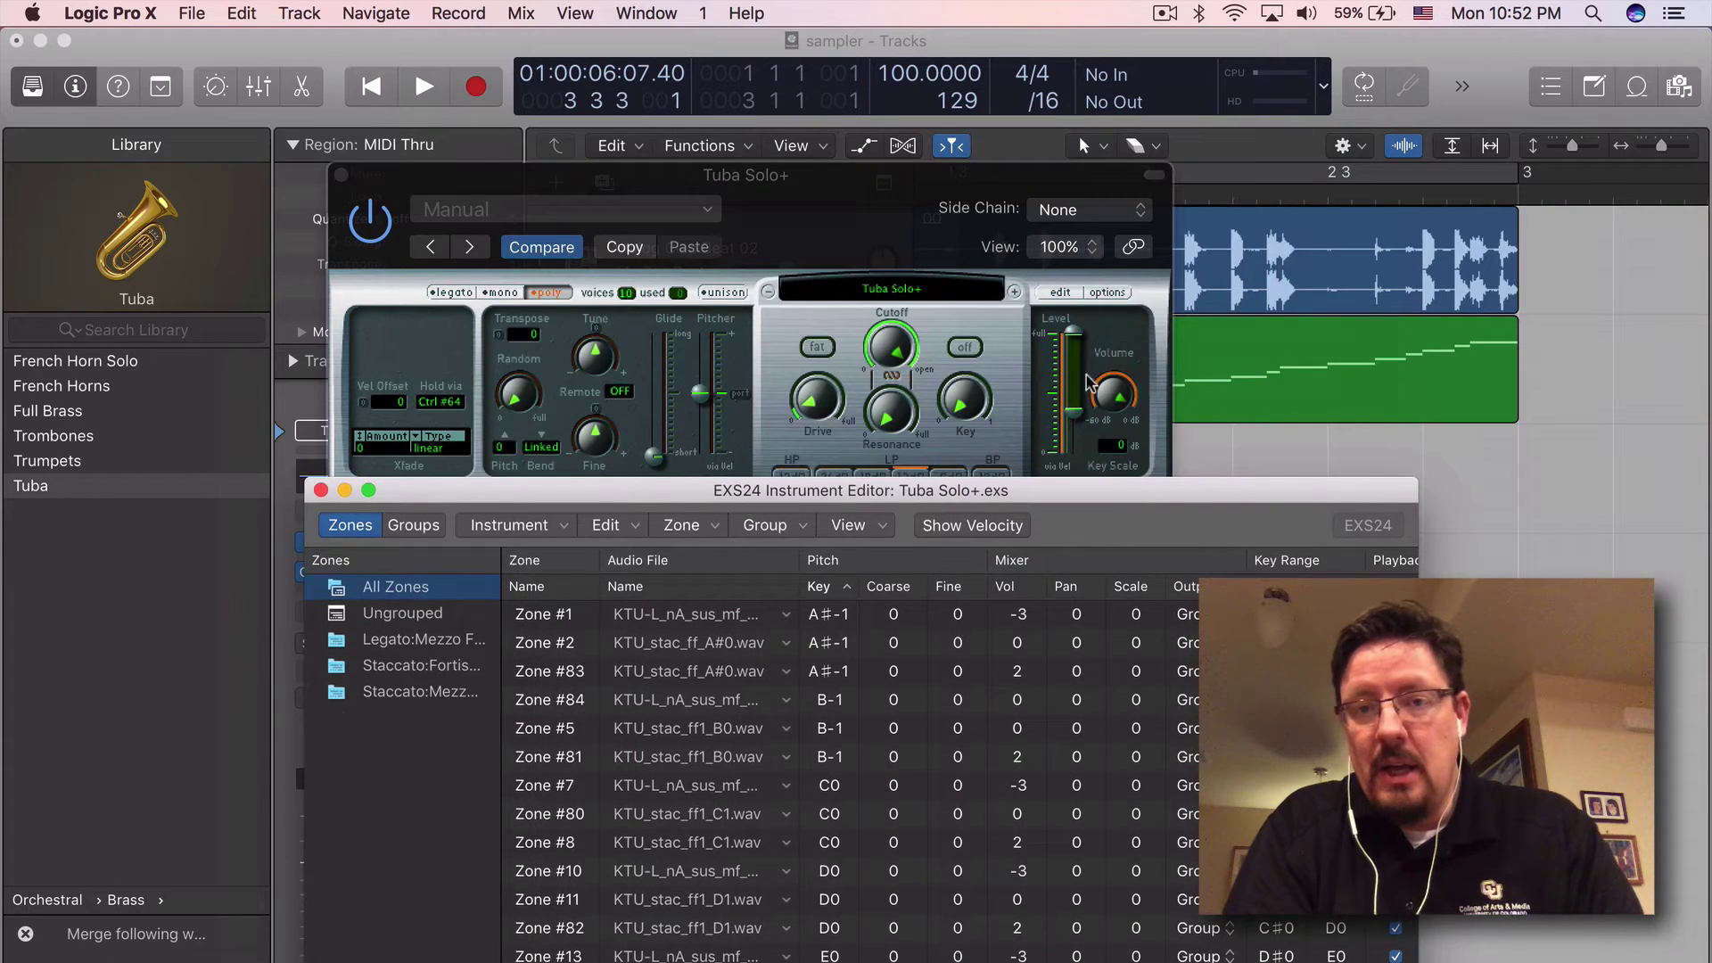
drag(907, 493, 854, 67)
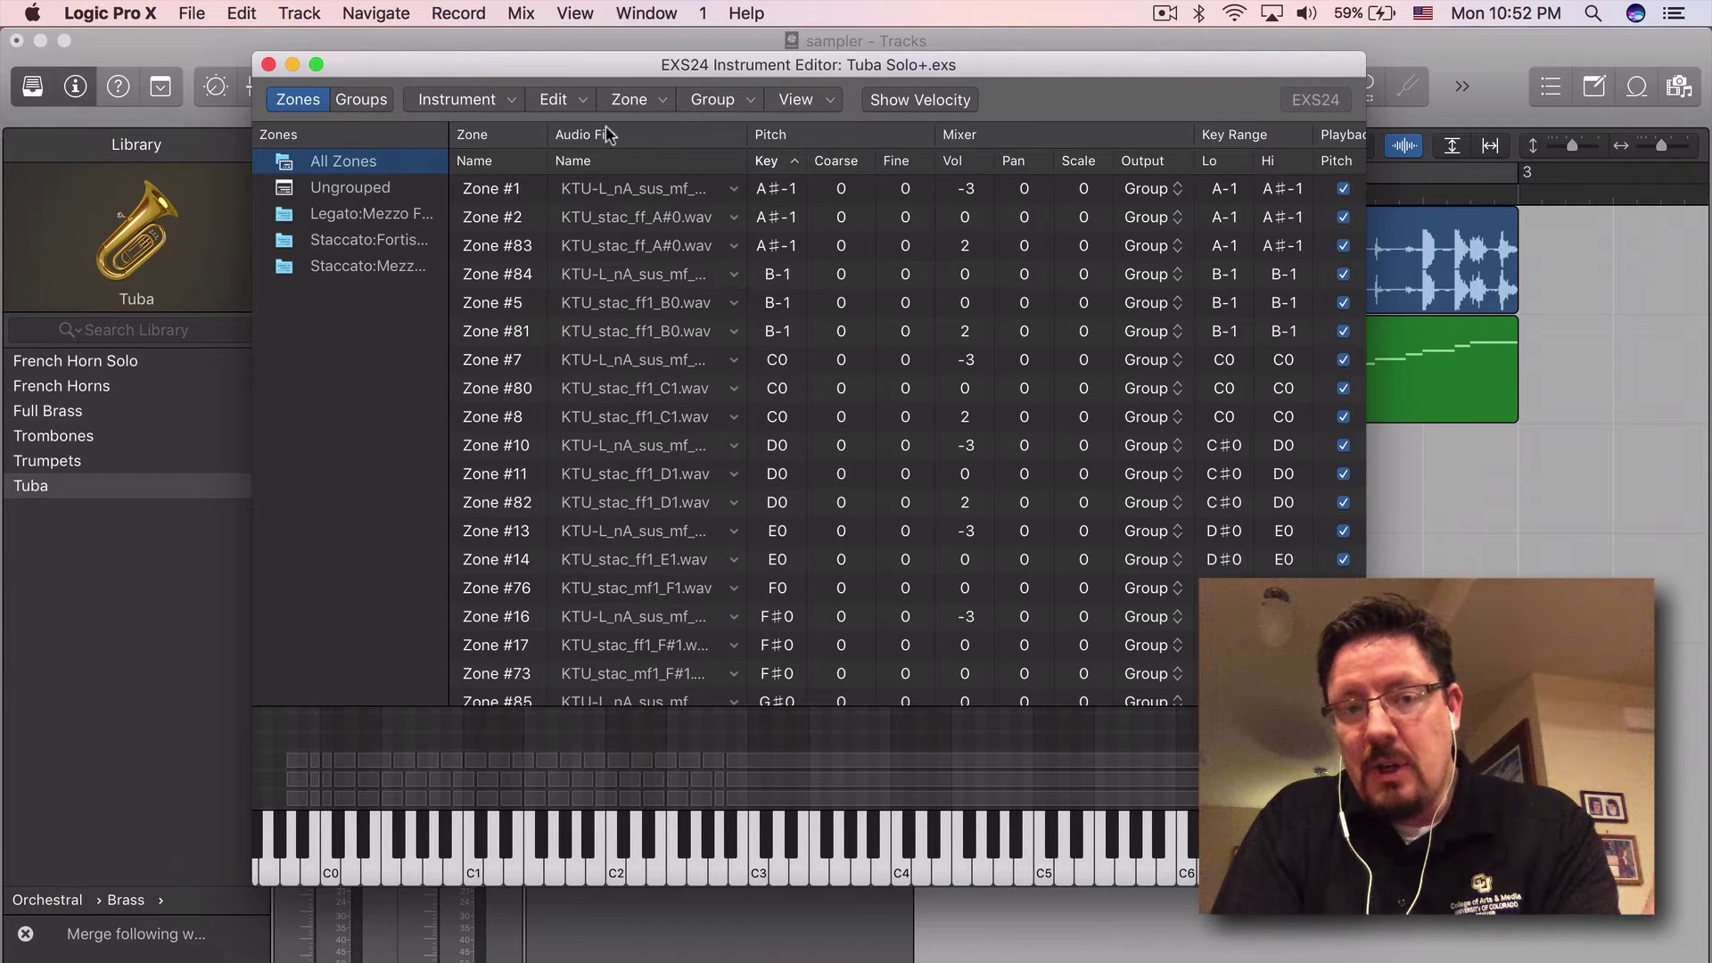
- Switch the editor to the group list and show the Select Group By columns
click(355, 103)
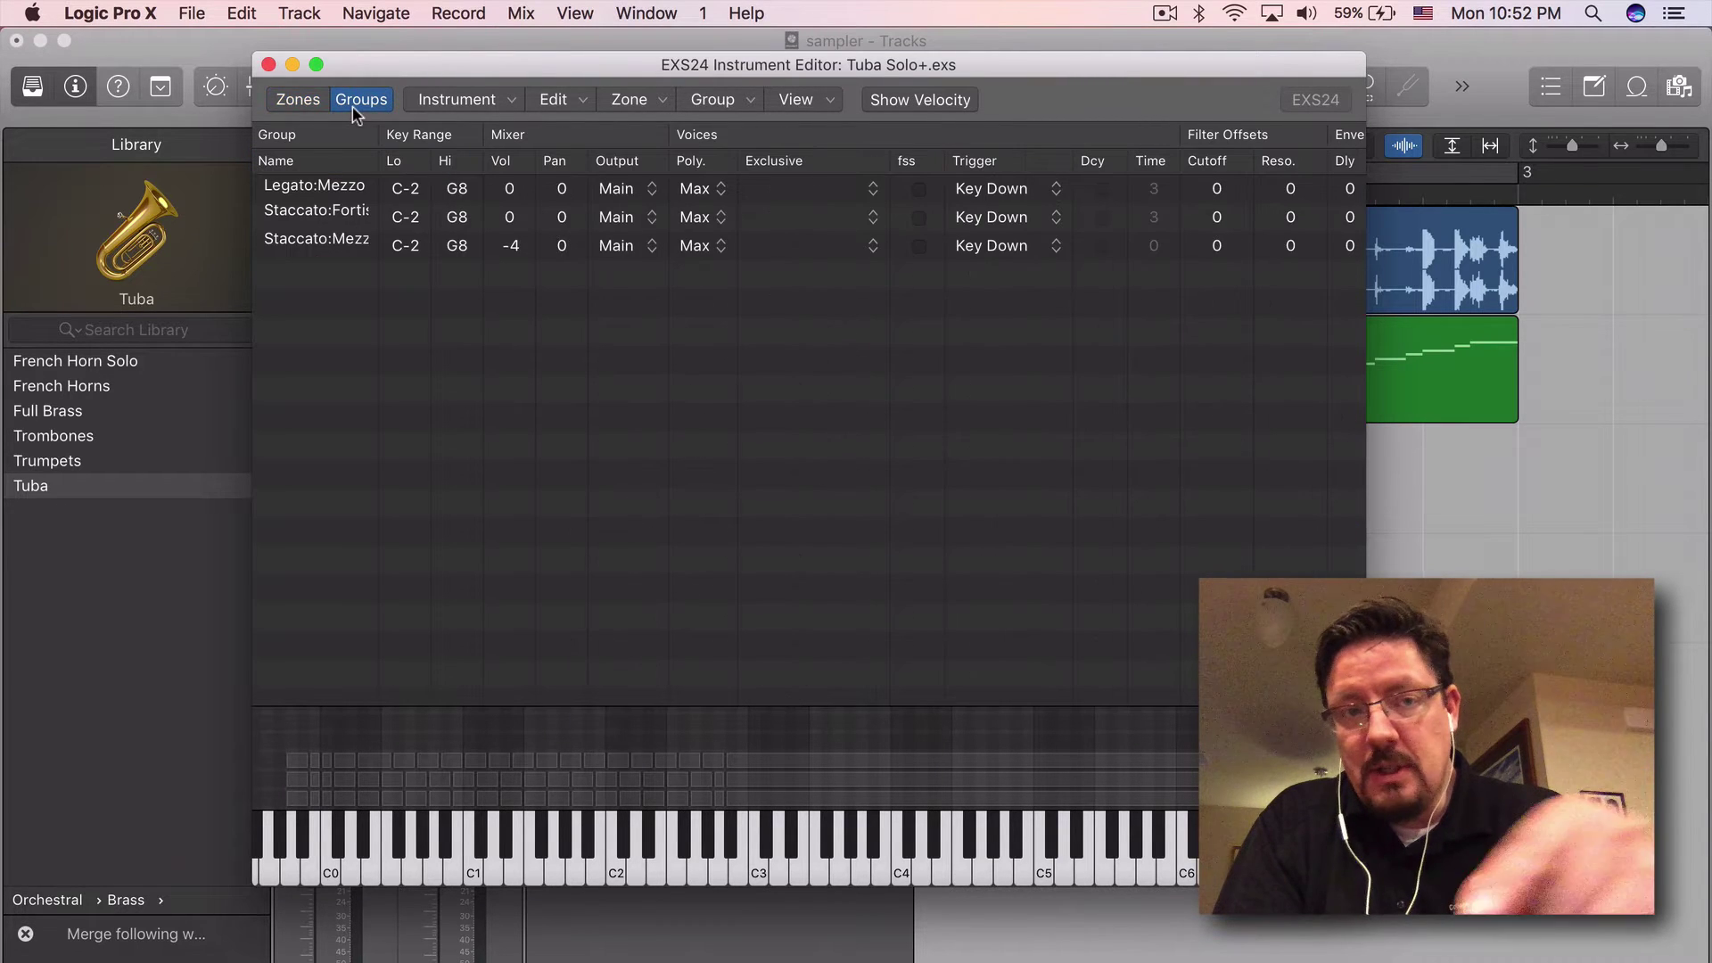
scroll(509, 284, right, 10)
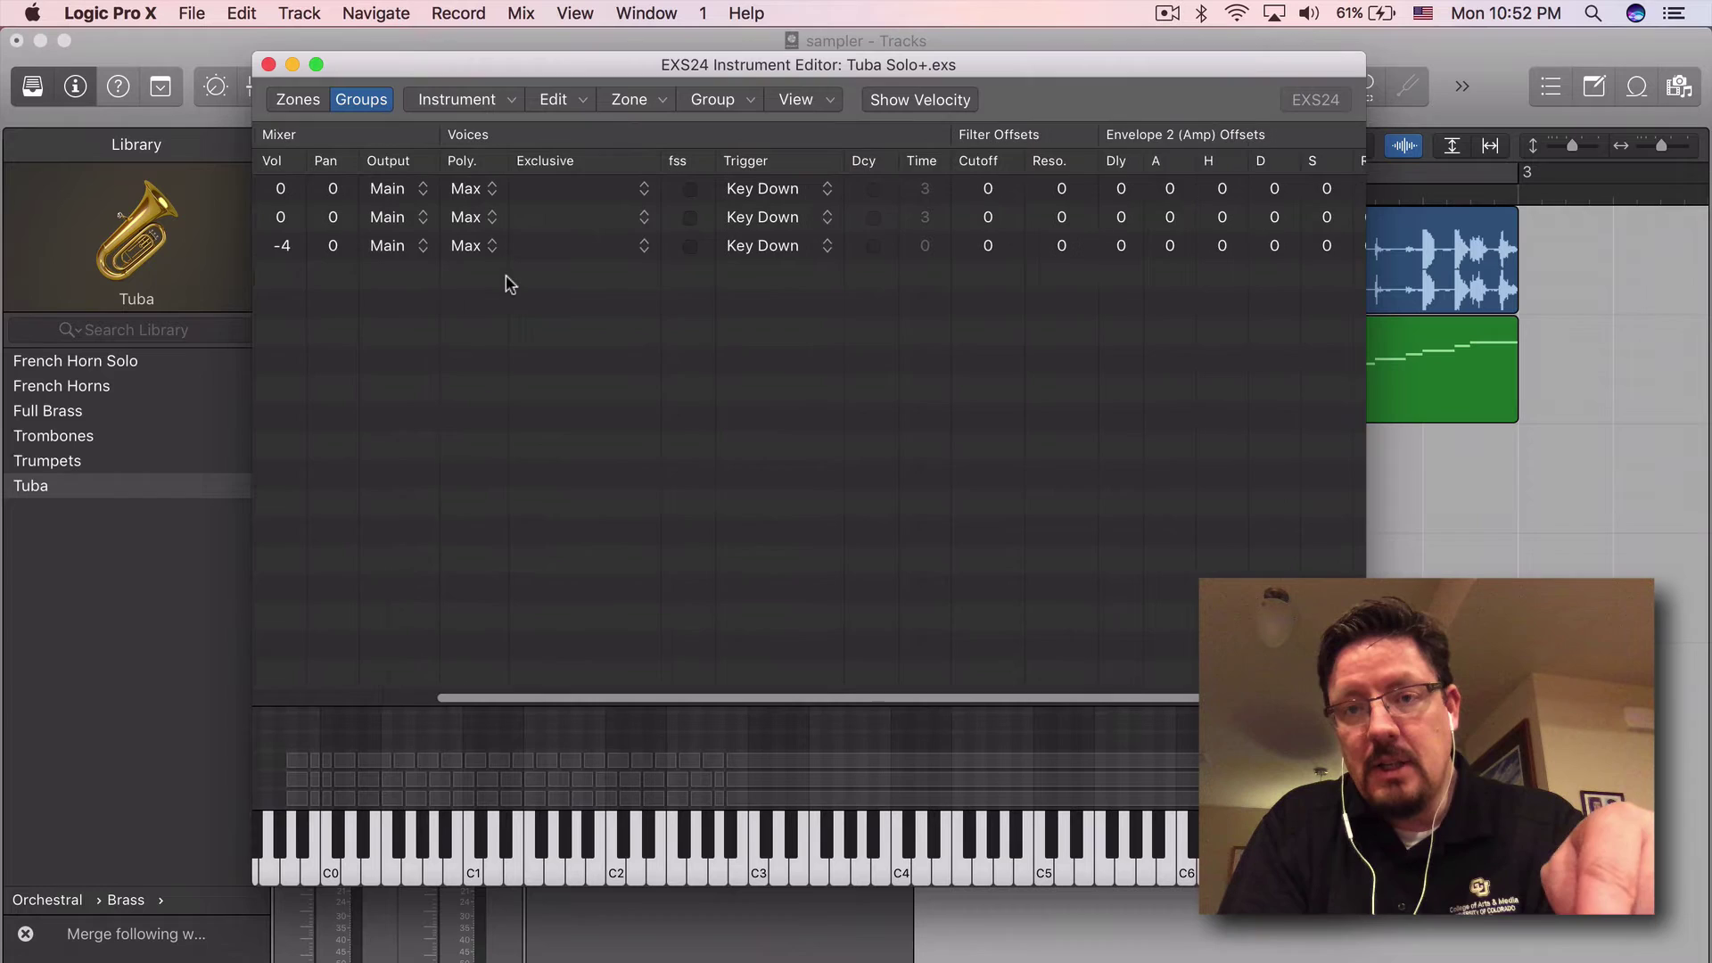
click(810, 100)
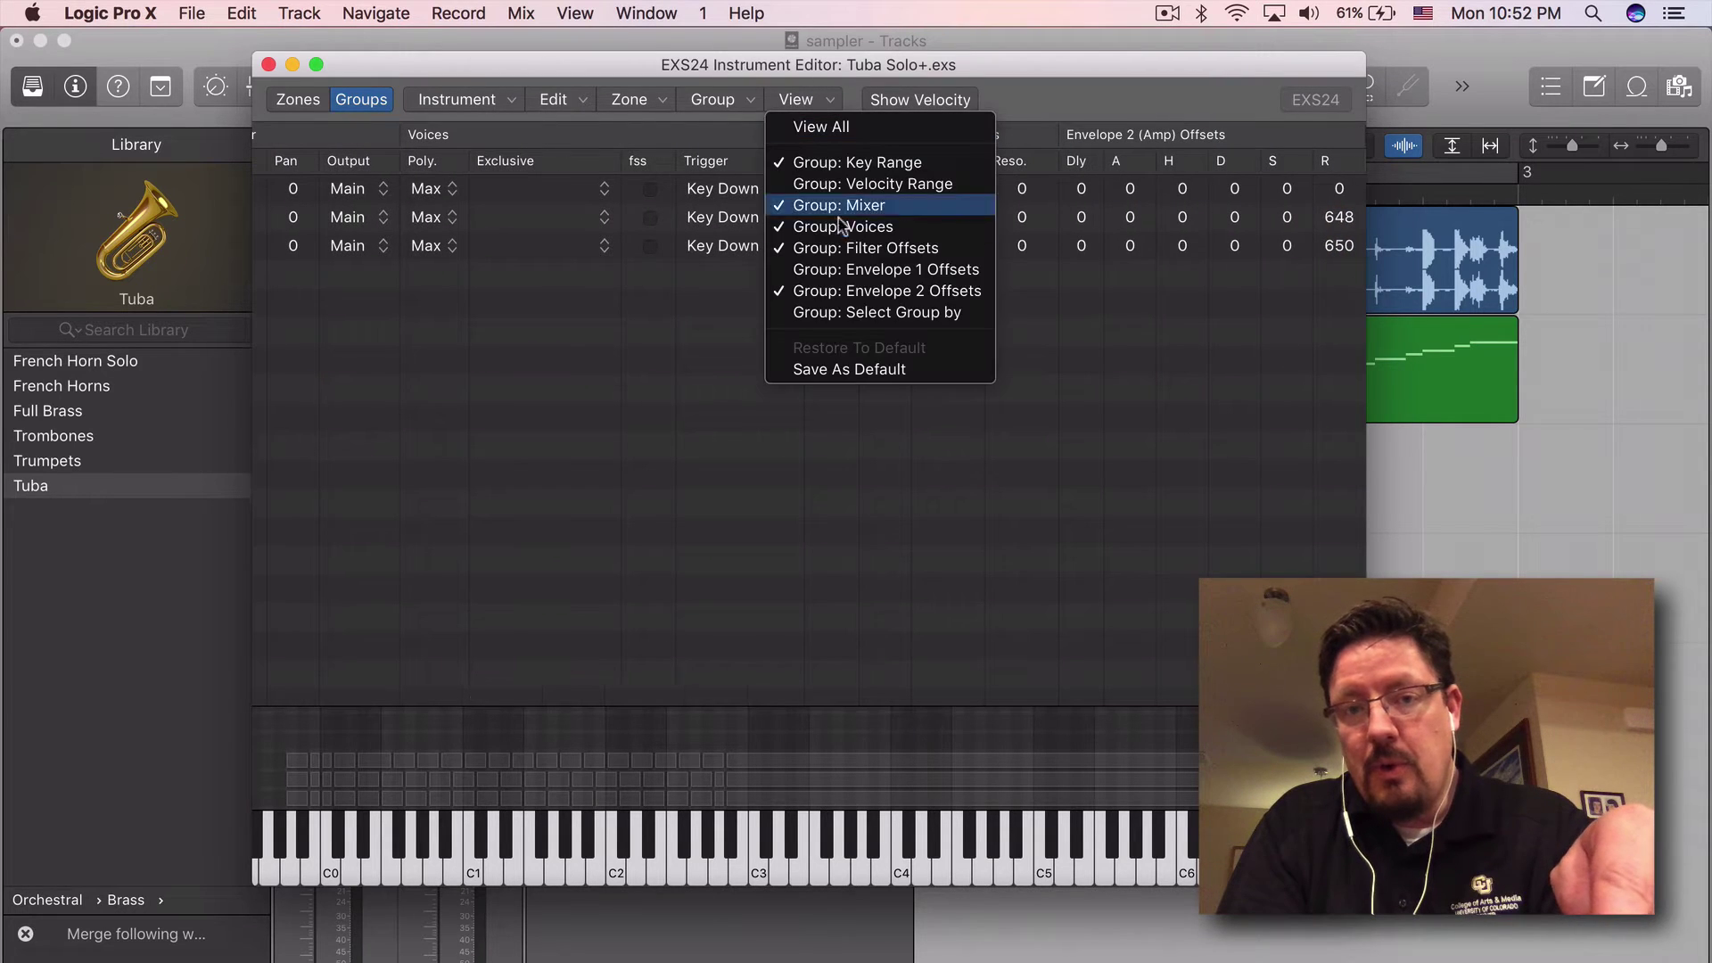
click(910, 312)
scroll(909, 313, right, 1)
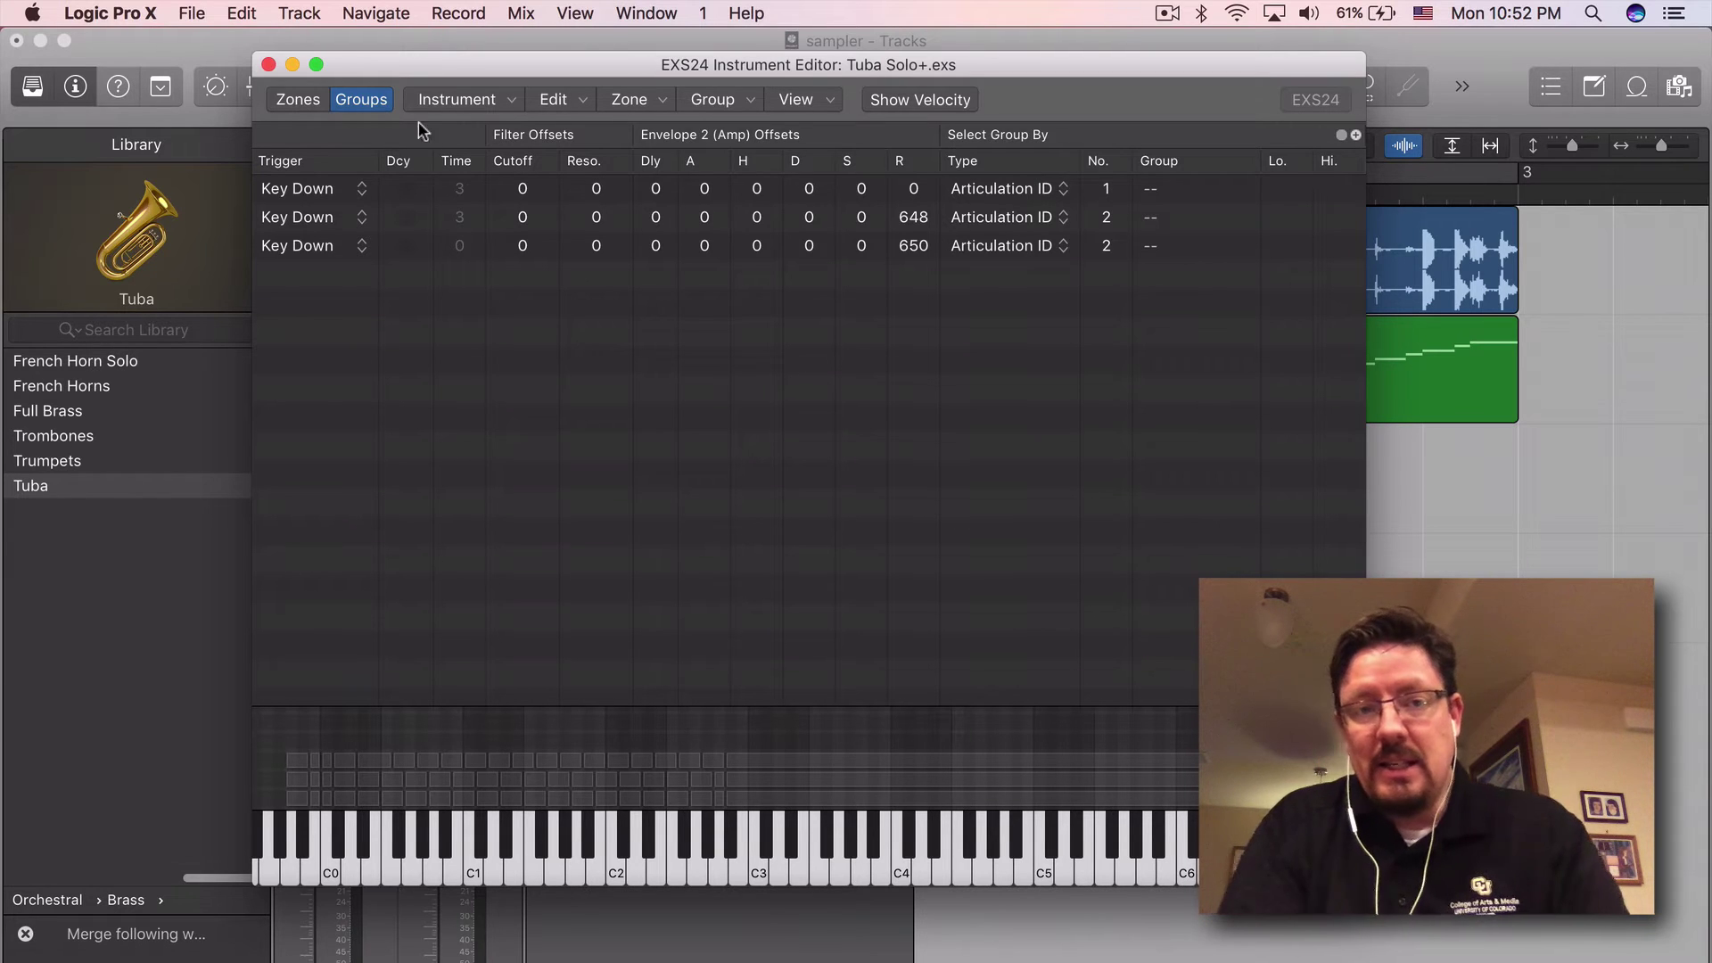
- Rearrange the editor and plugin windows and show the Tuba Solo+ Smart Controls
drag(379, 73, 849, 338)
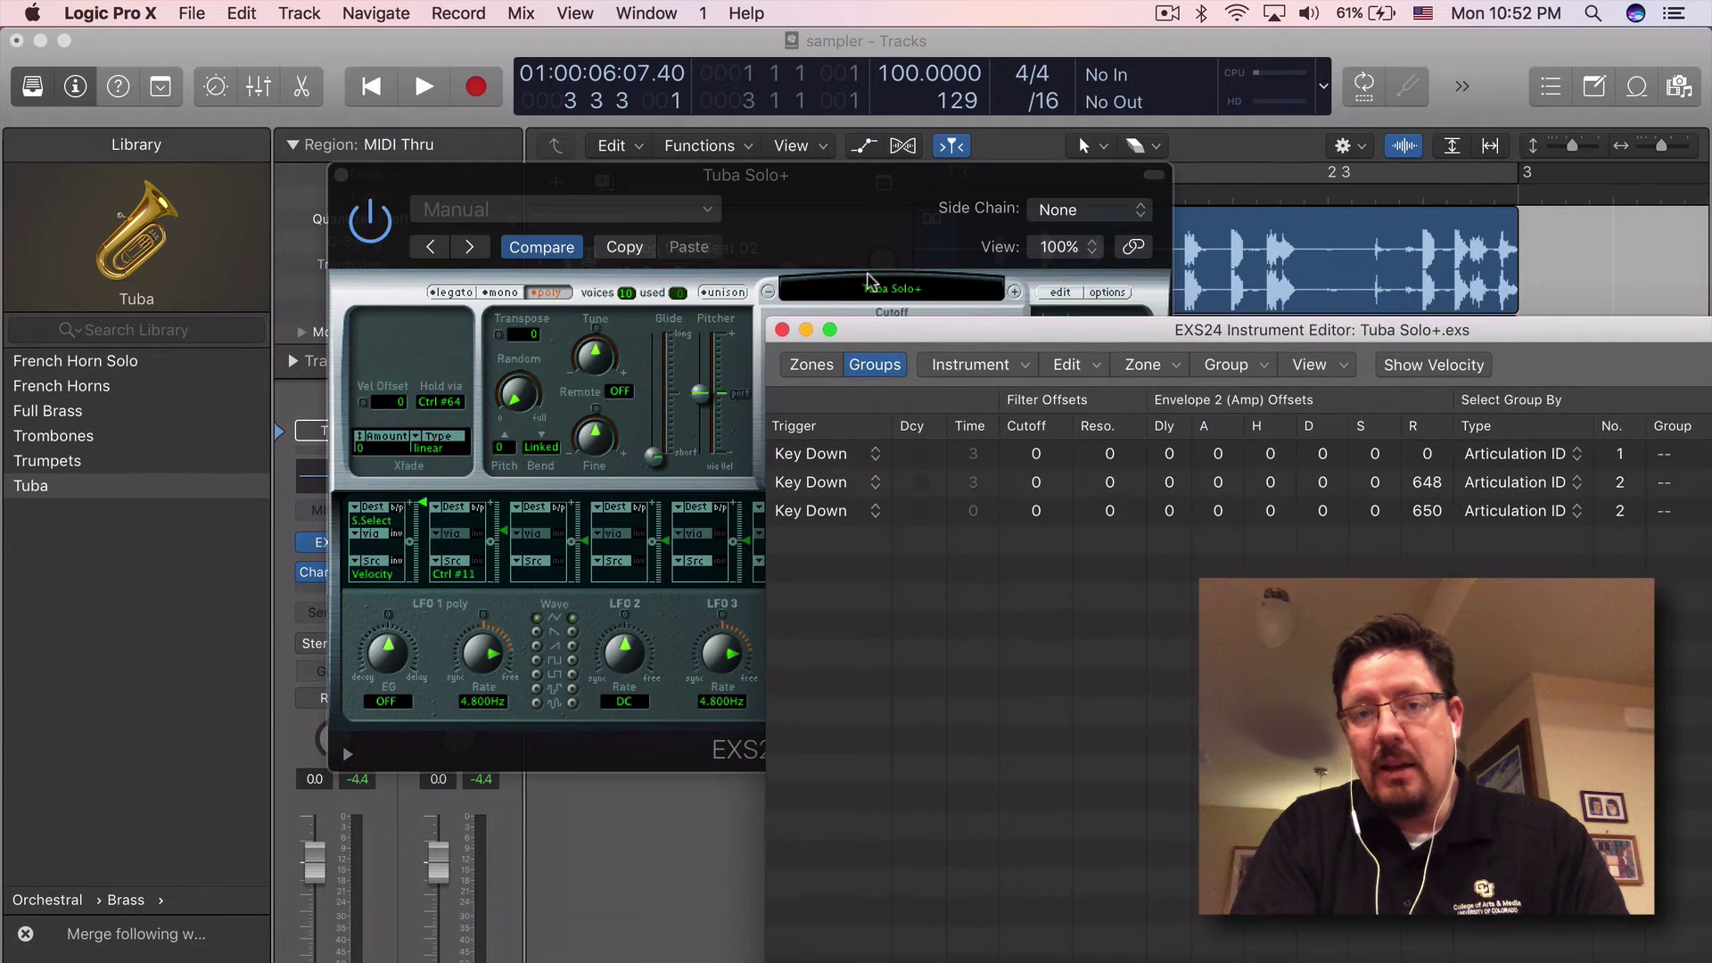
click(437, 188)
drag(437, 187, 433, 808)
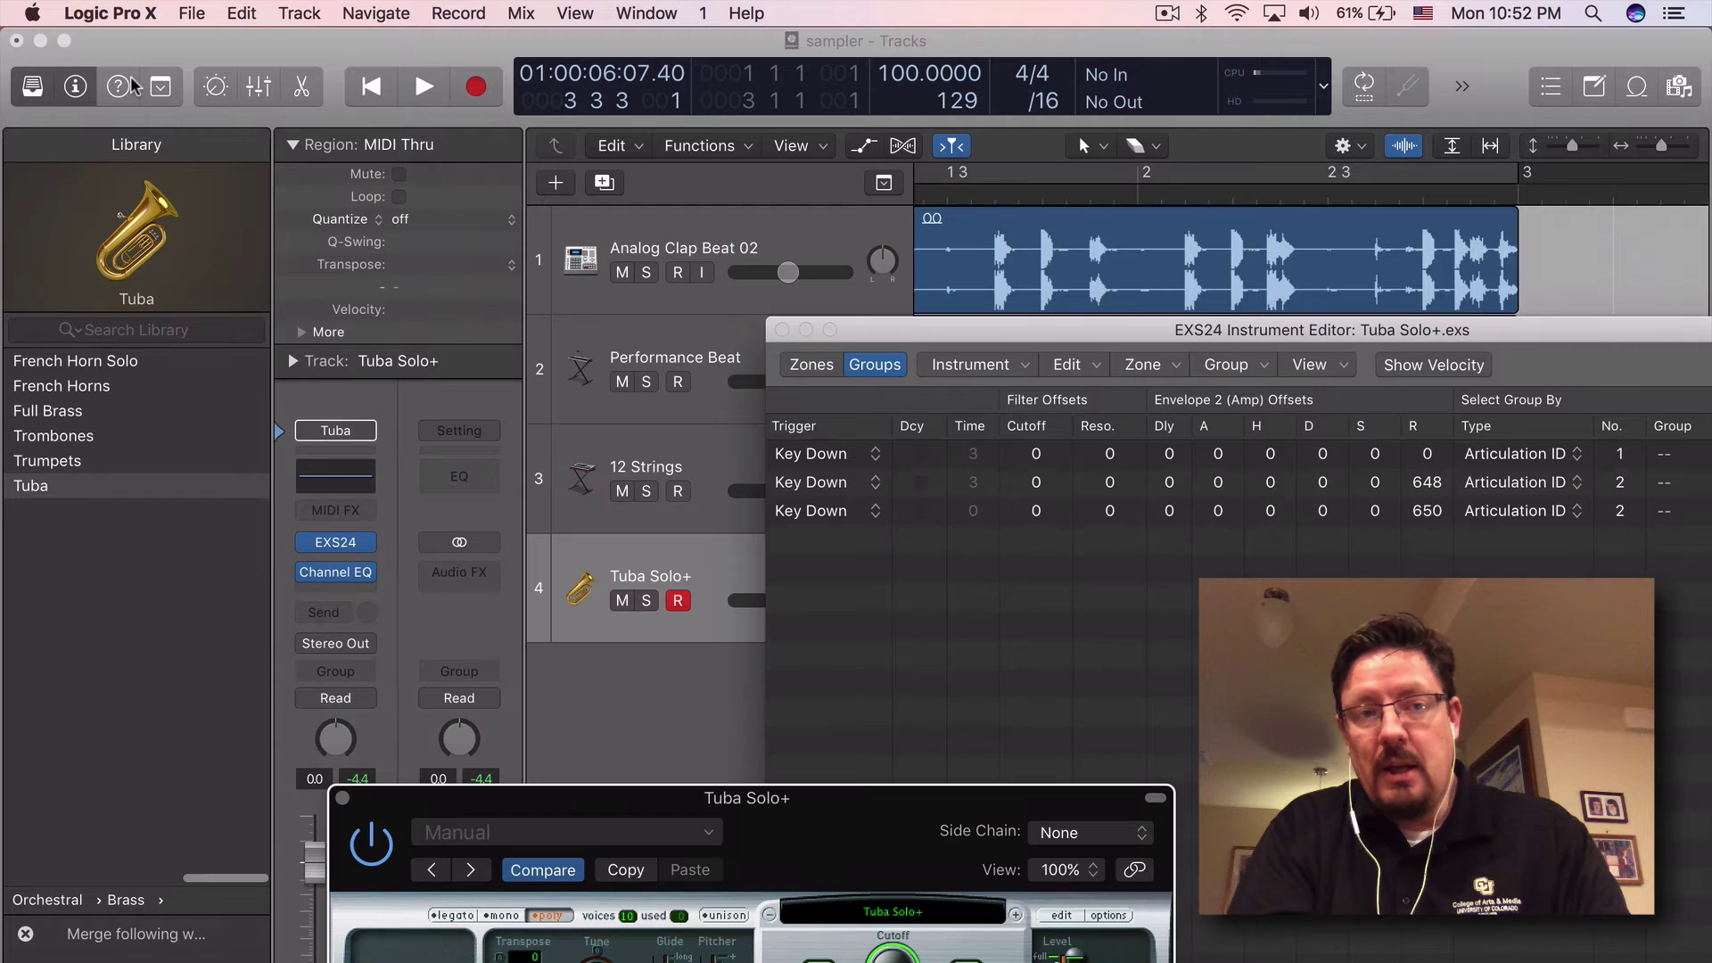
click(208, 92)
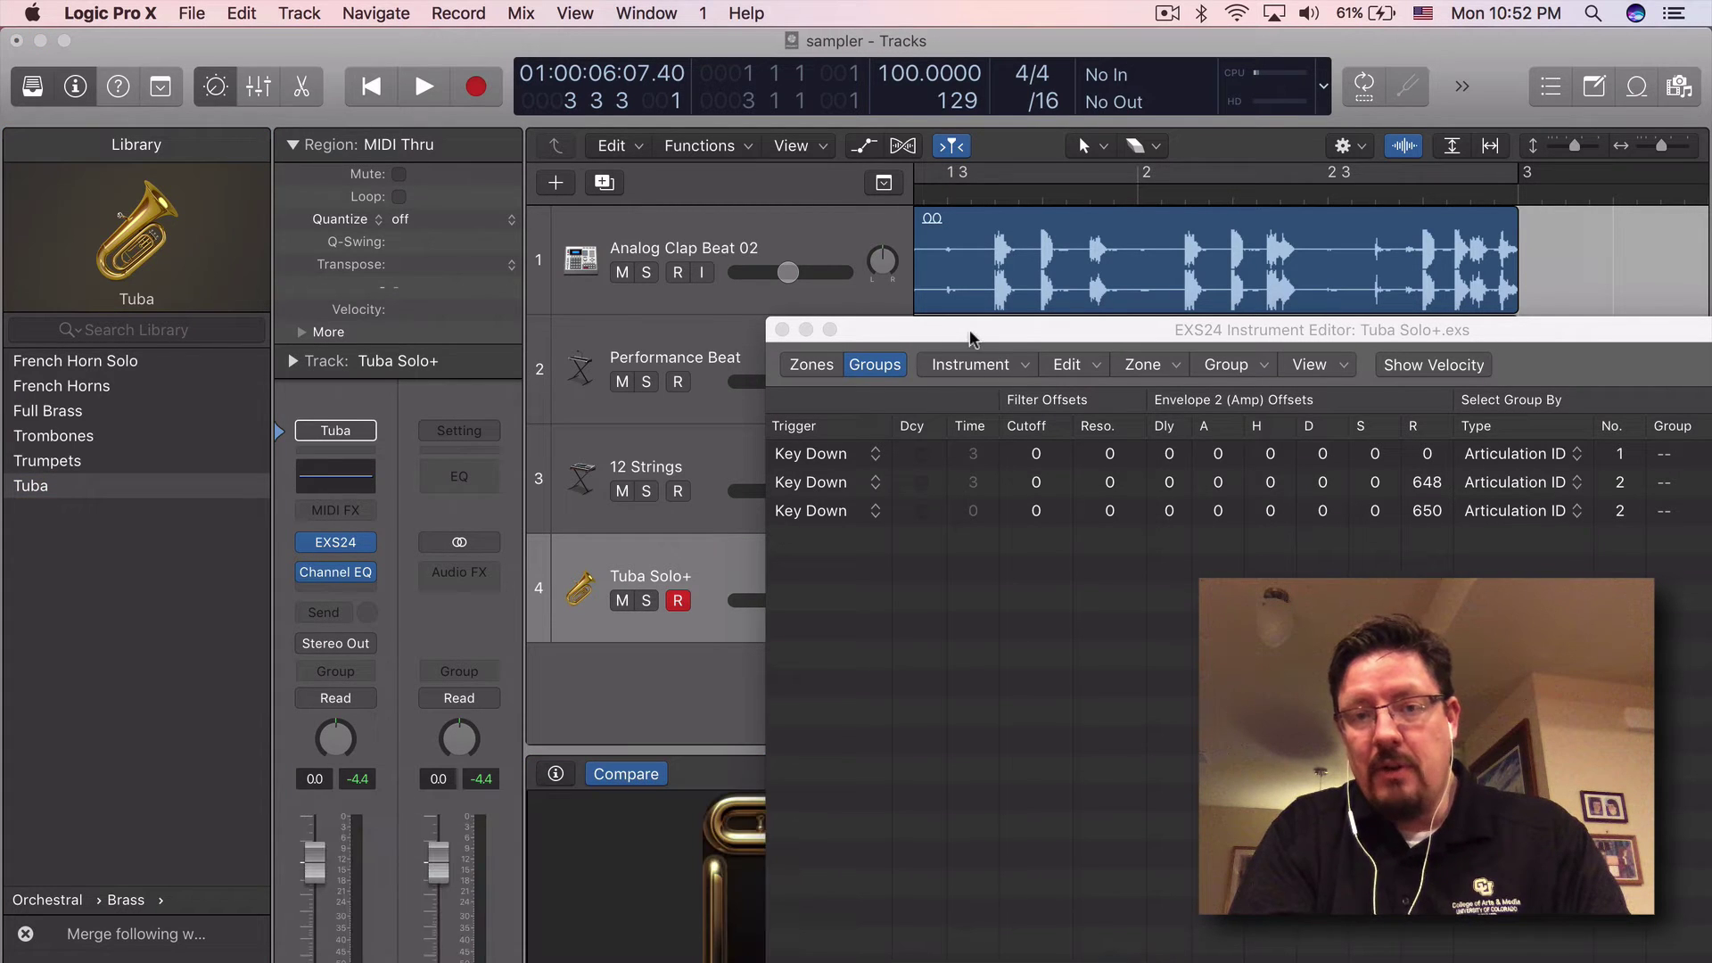
- Close and reopen the instrument editor, placing it back at the top
key(super+w)
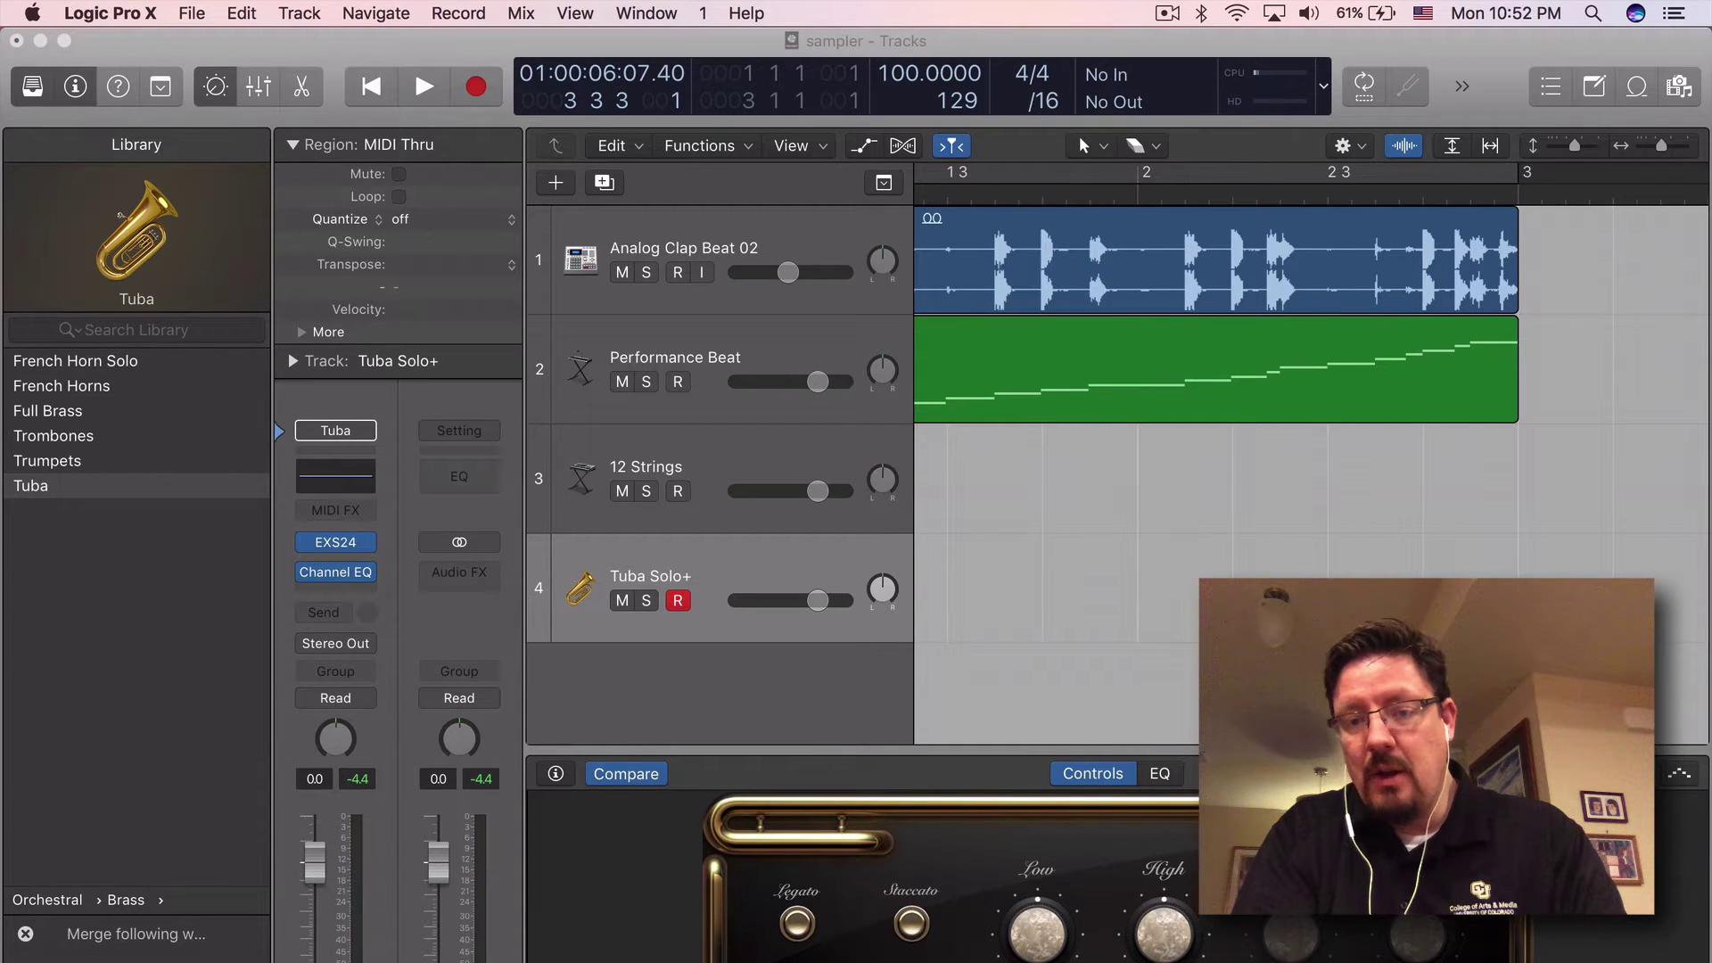
key(super+e)
drag(903, 487, 557, 59)
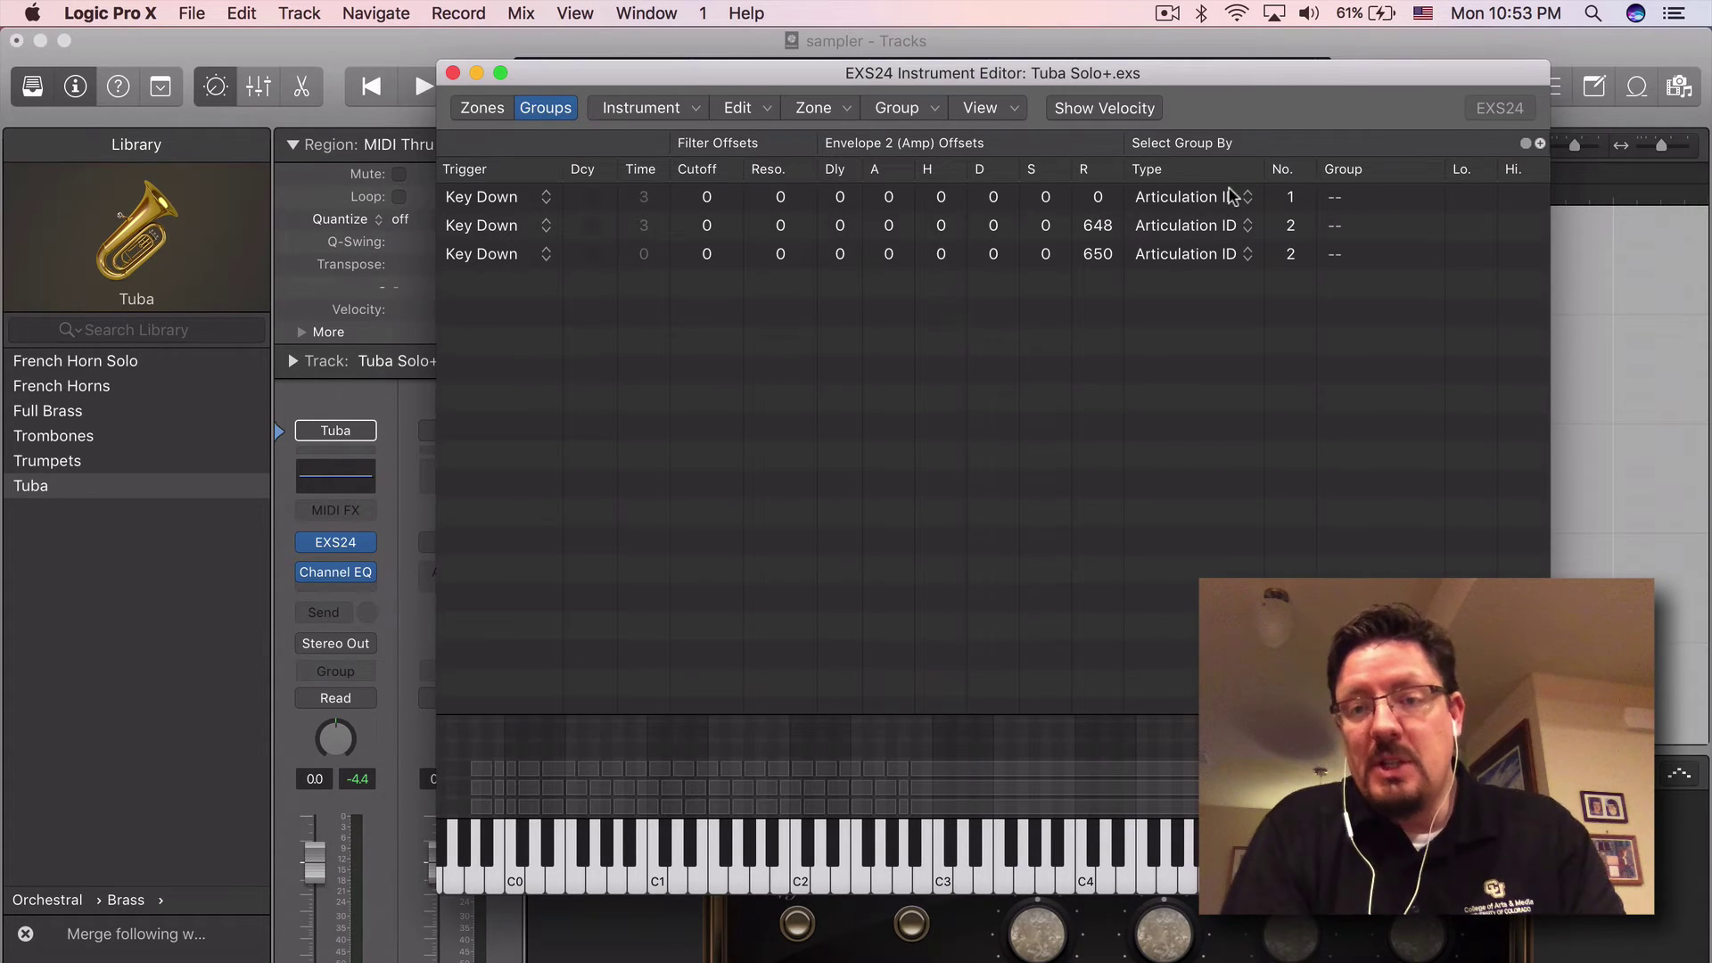
- Change all three groups' selection type from Articulation ID to Control
click(1182, 198)
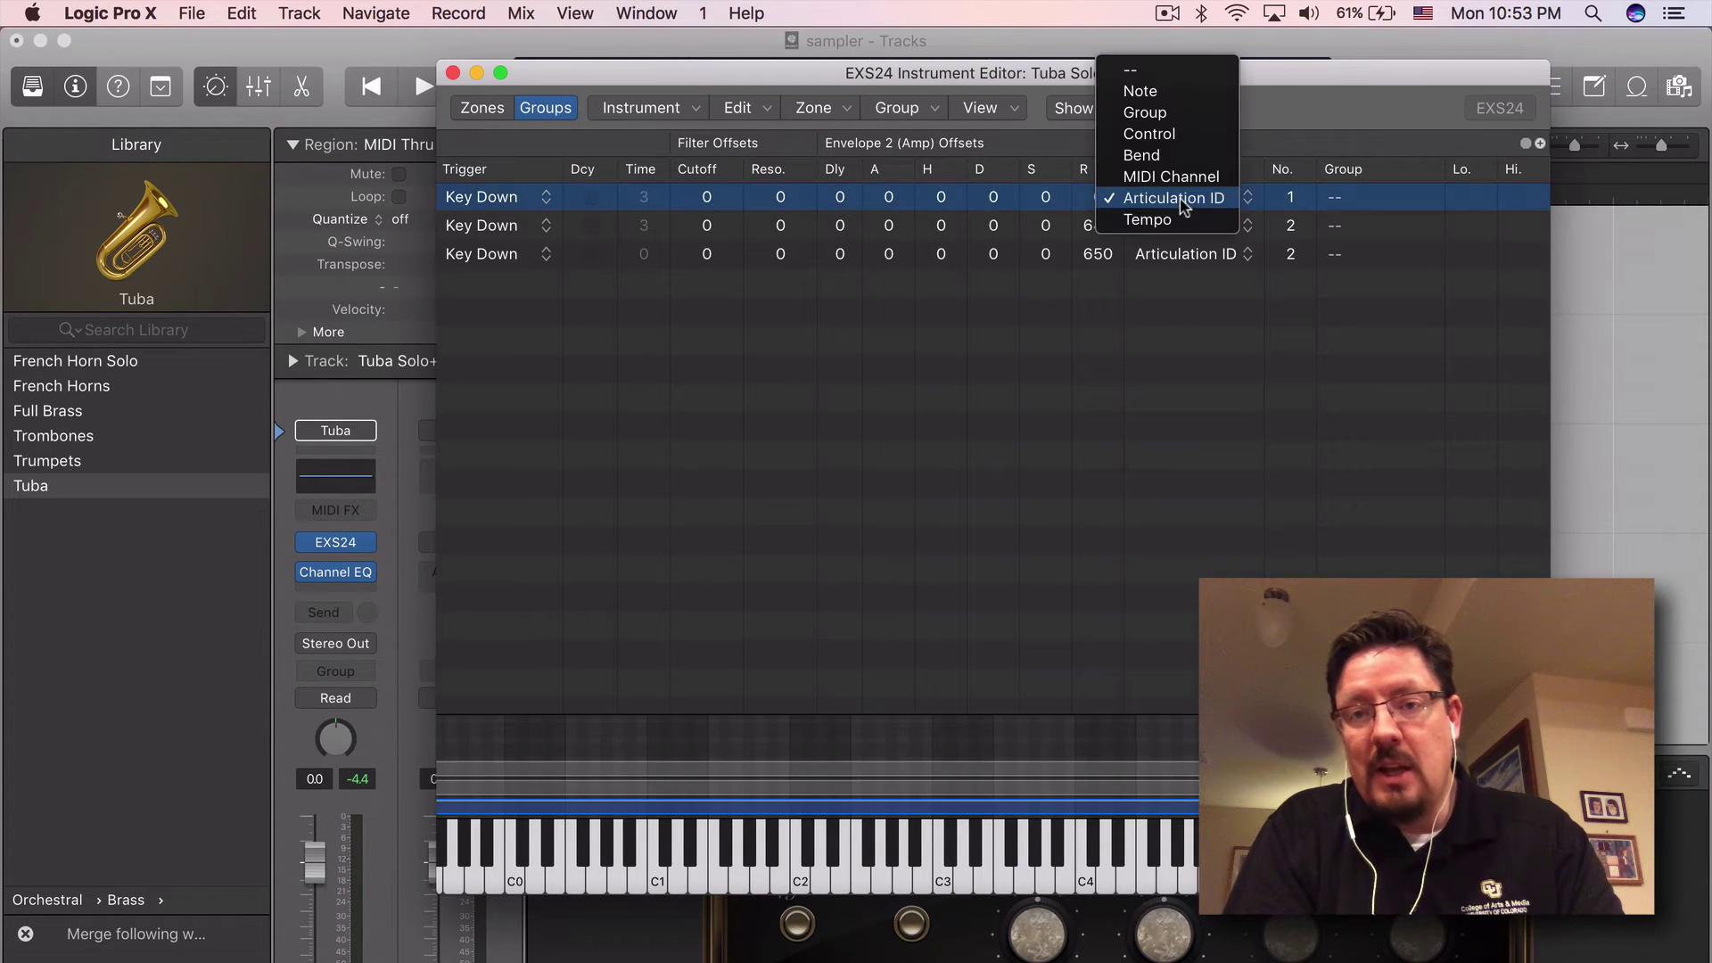
click(1204, 143)
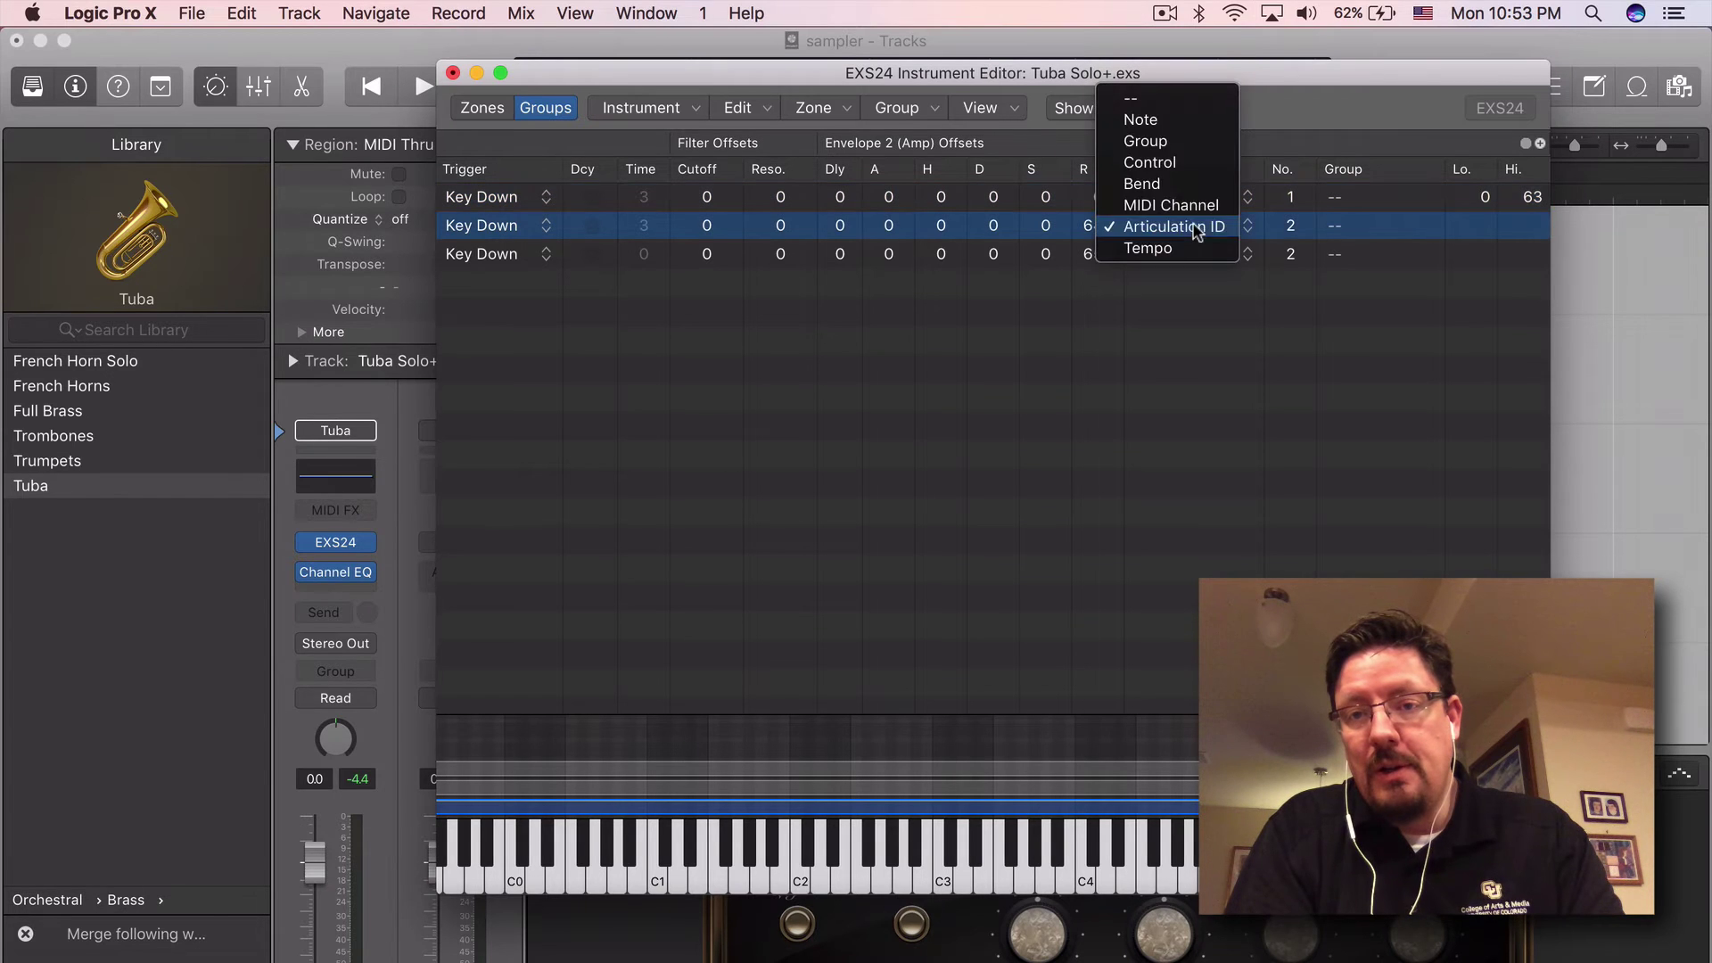
click(1199, 225)
click(1190, 164)
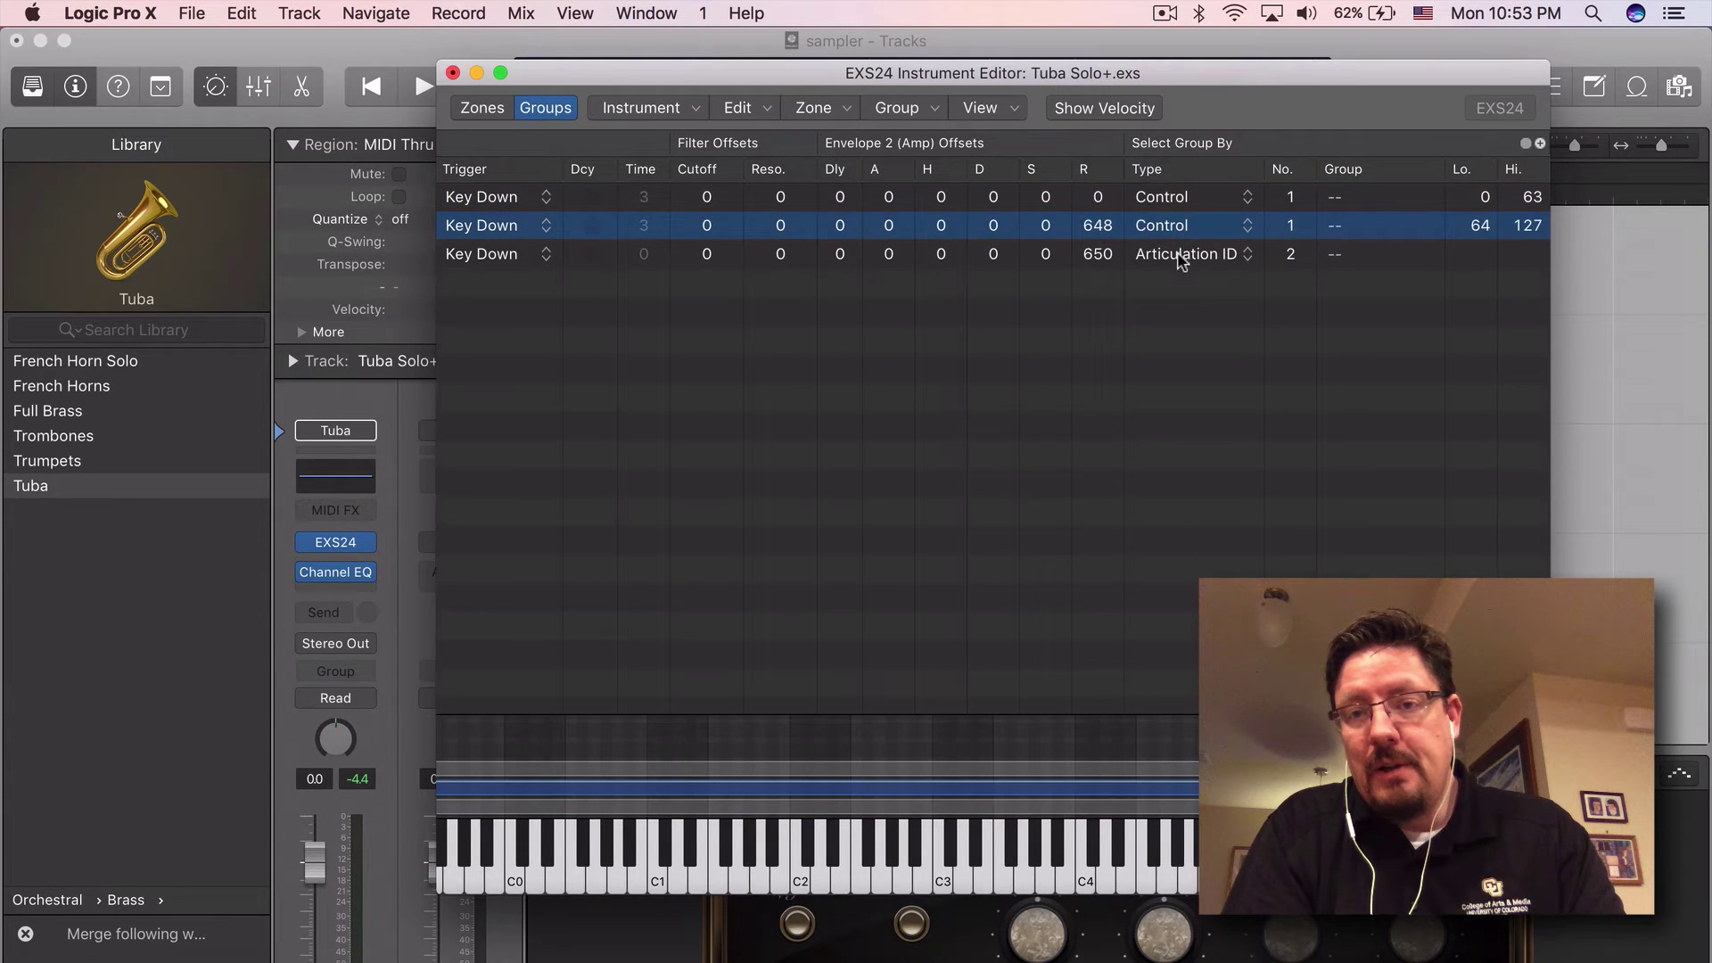
click(1182, 256)
click(1183, 192)
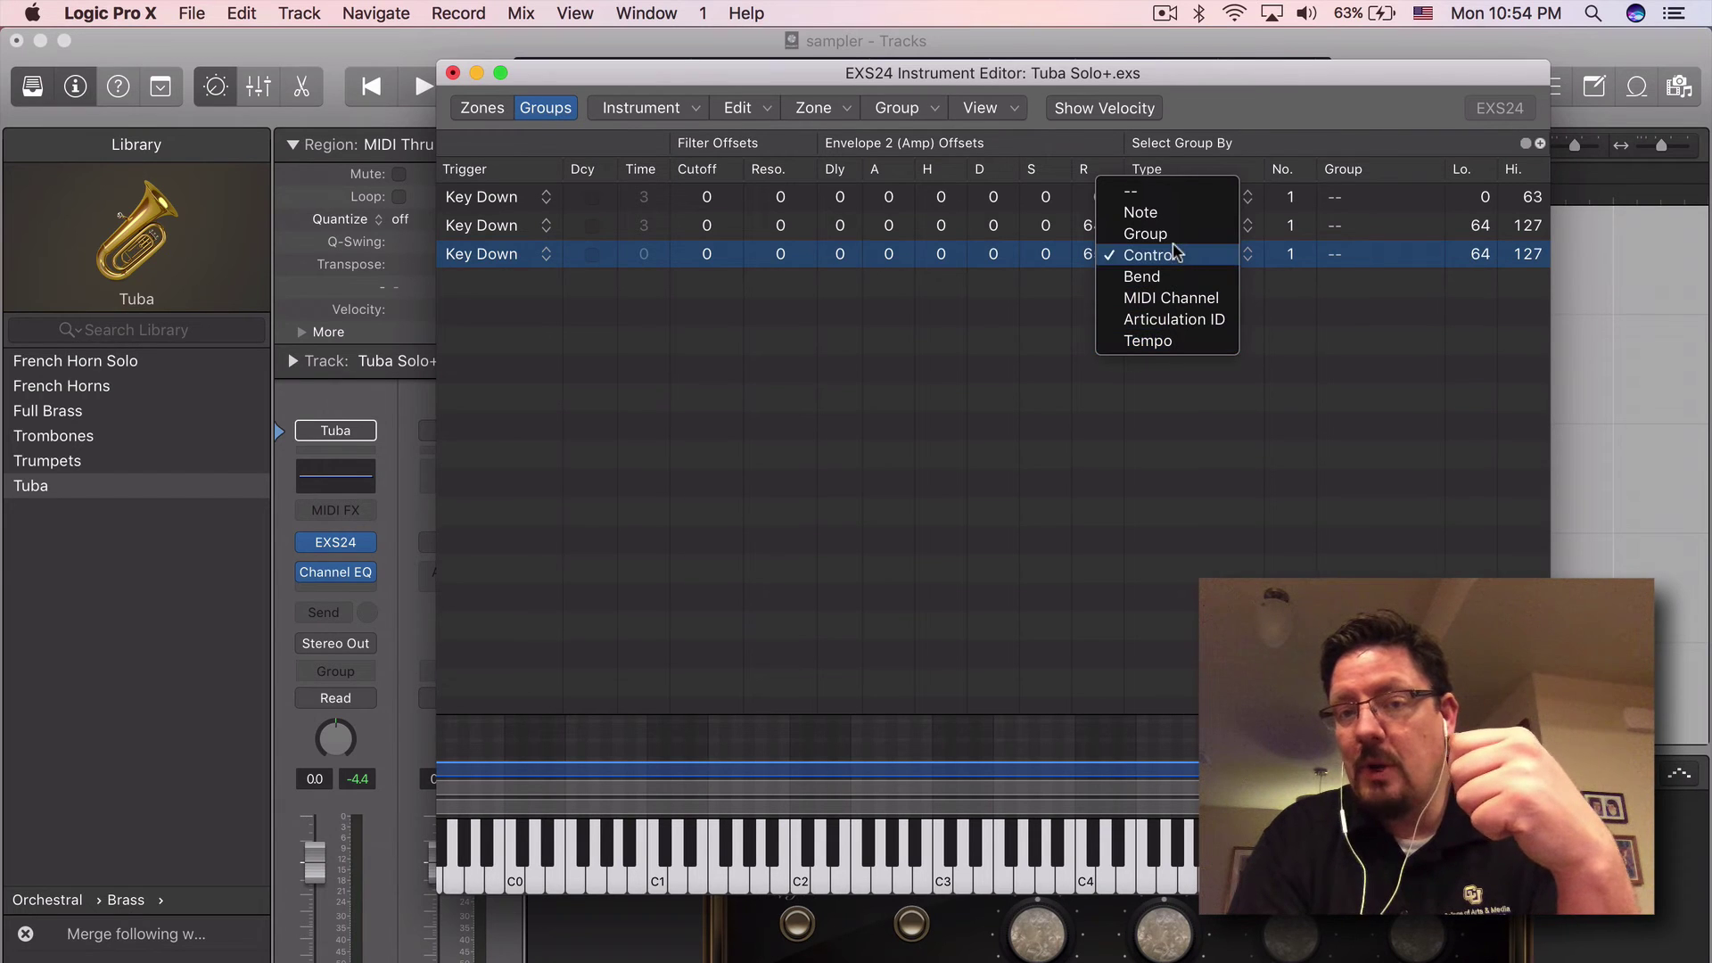
- Set the third group's controller number to 1
click(1298, 319)
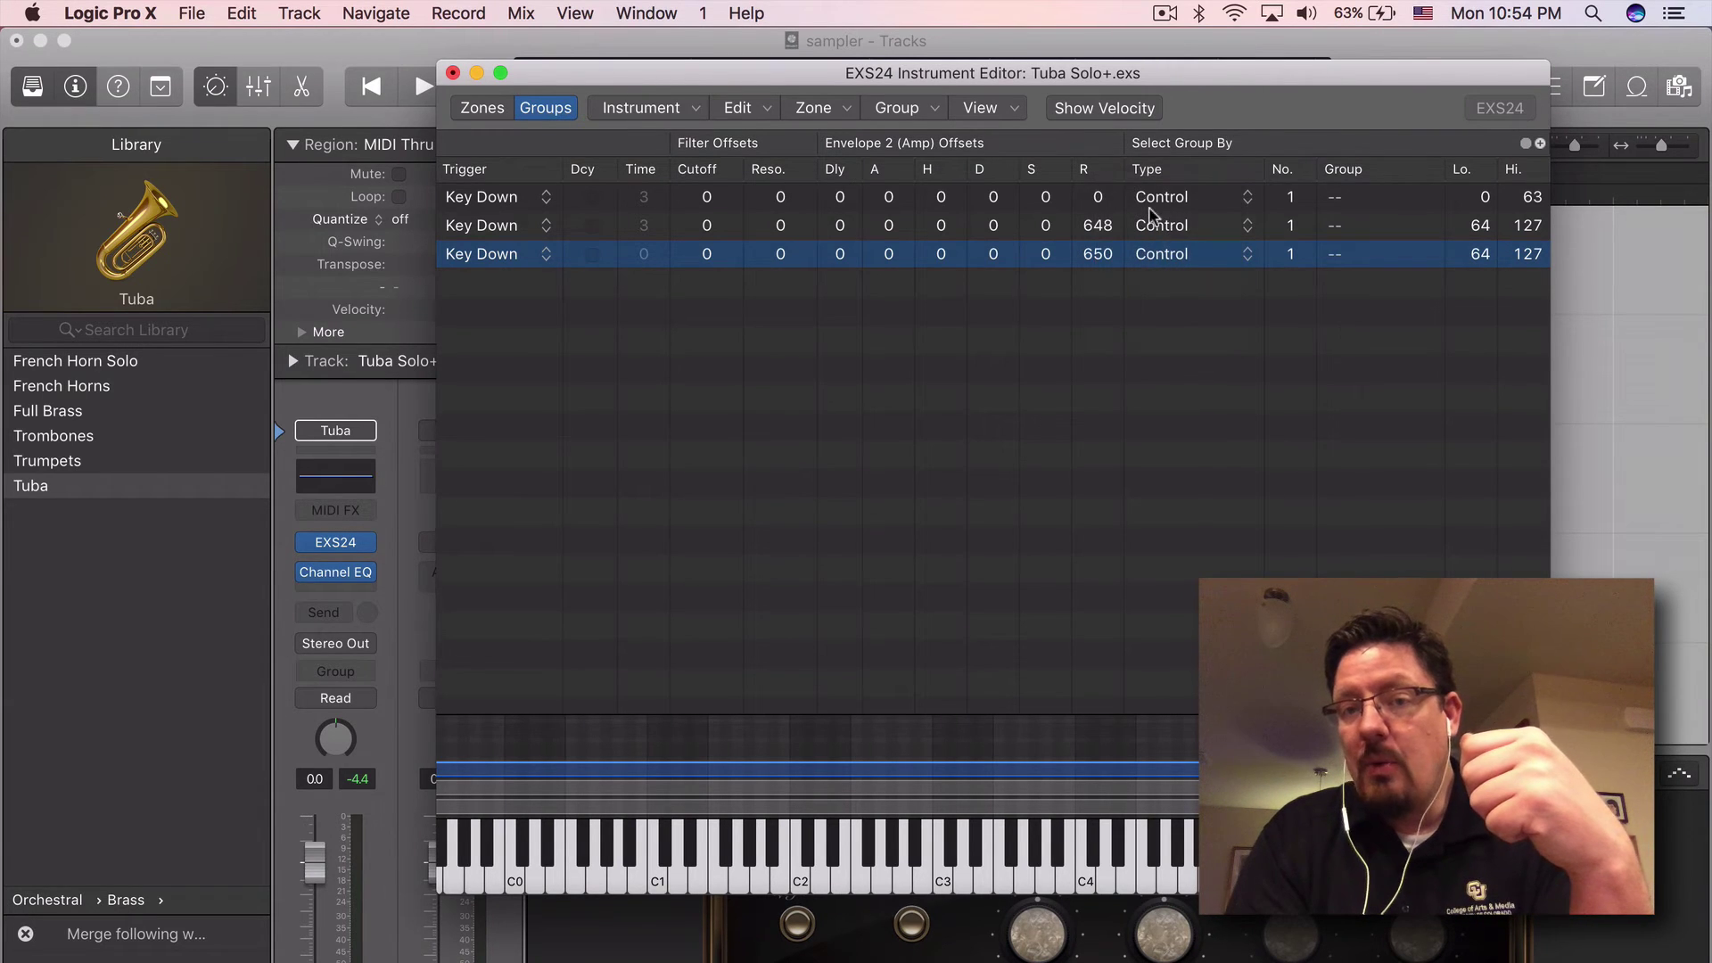
scroll(1157, 217, right, 1)
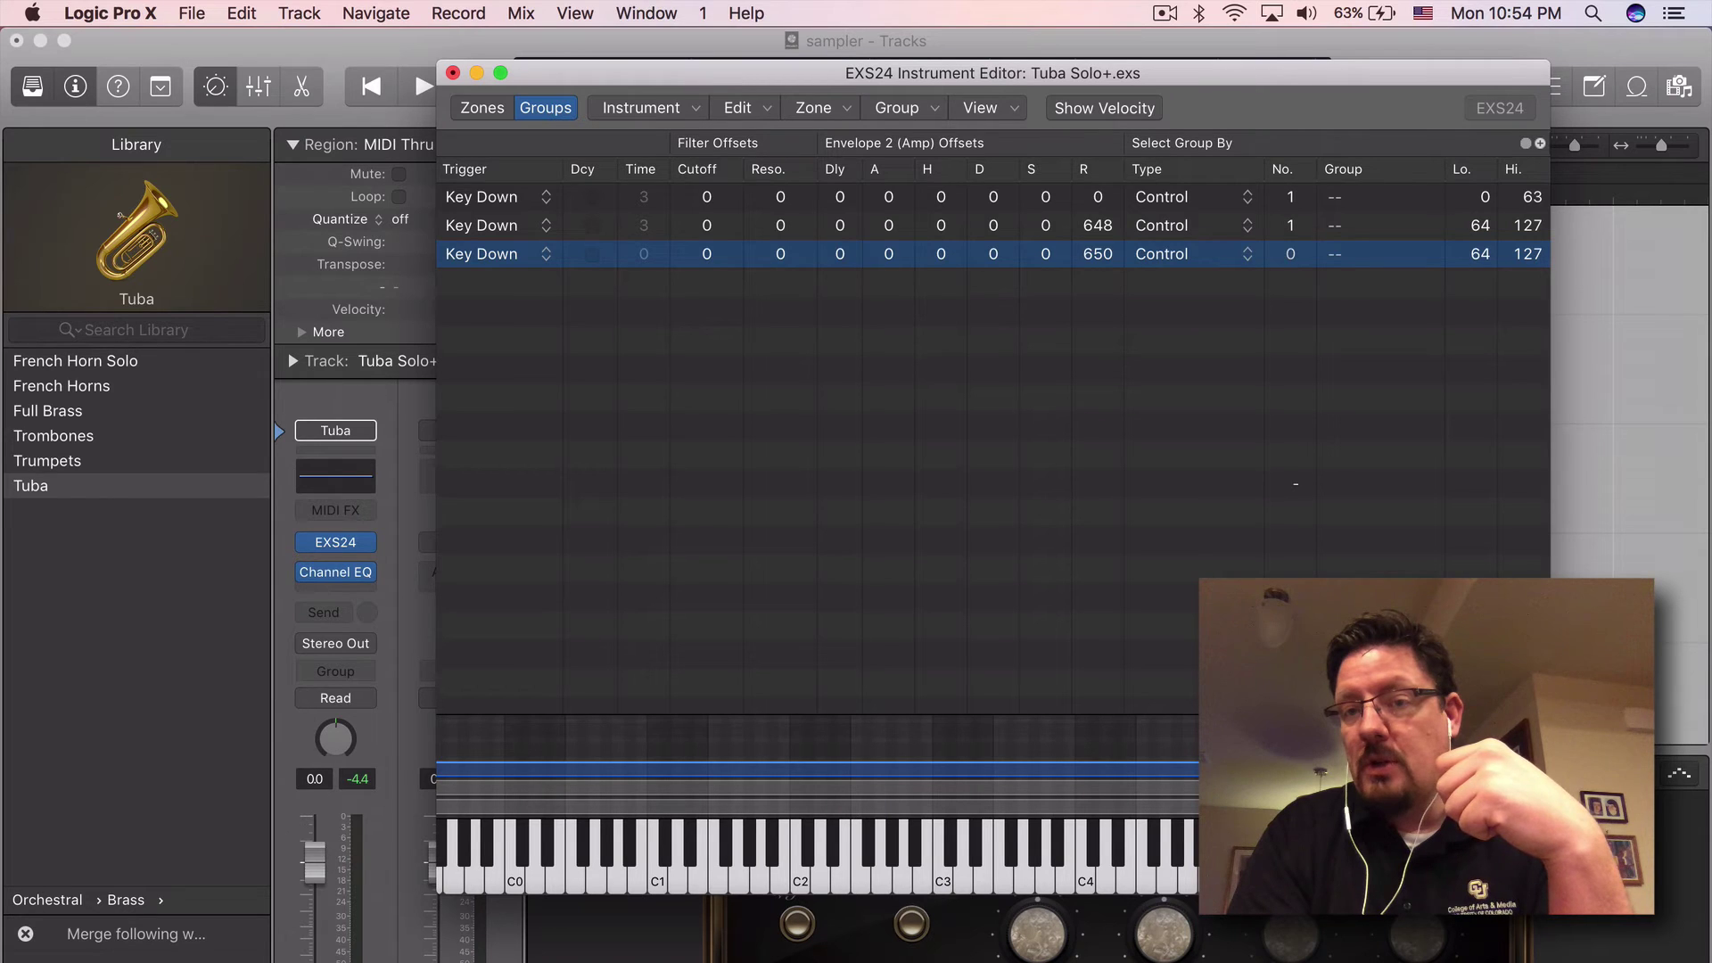
mouse_move(1290, 254)
mouse_down()
mouse_move(1287, 522)
mouse_move(1290, 259)
mouse_up()
double_click(1290, 256)
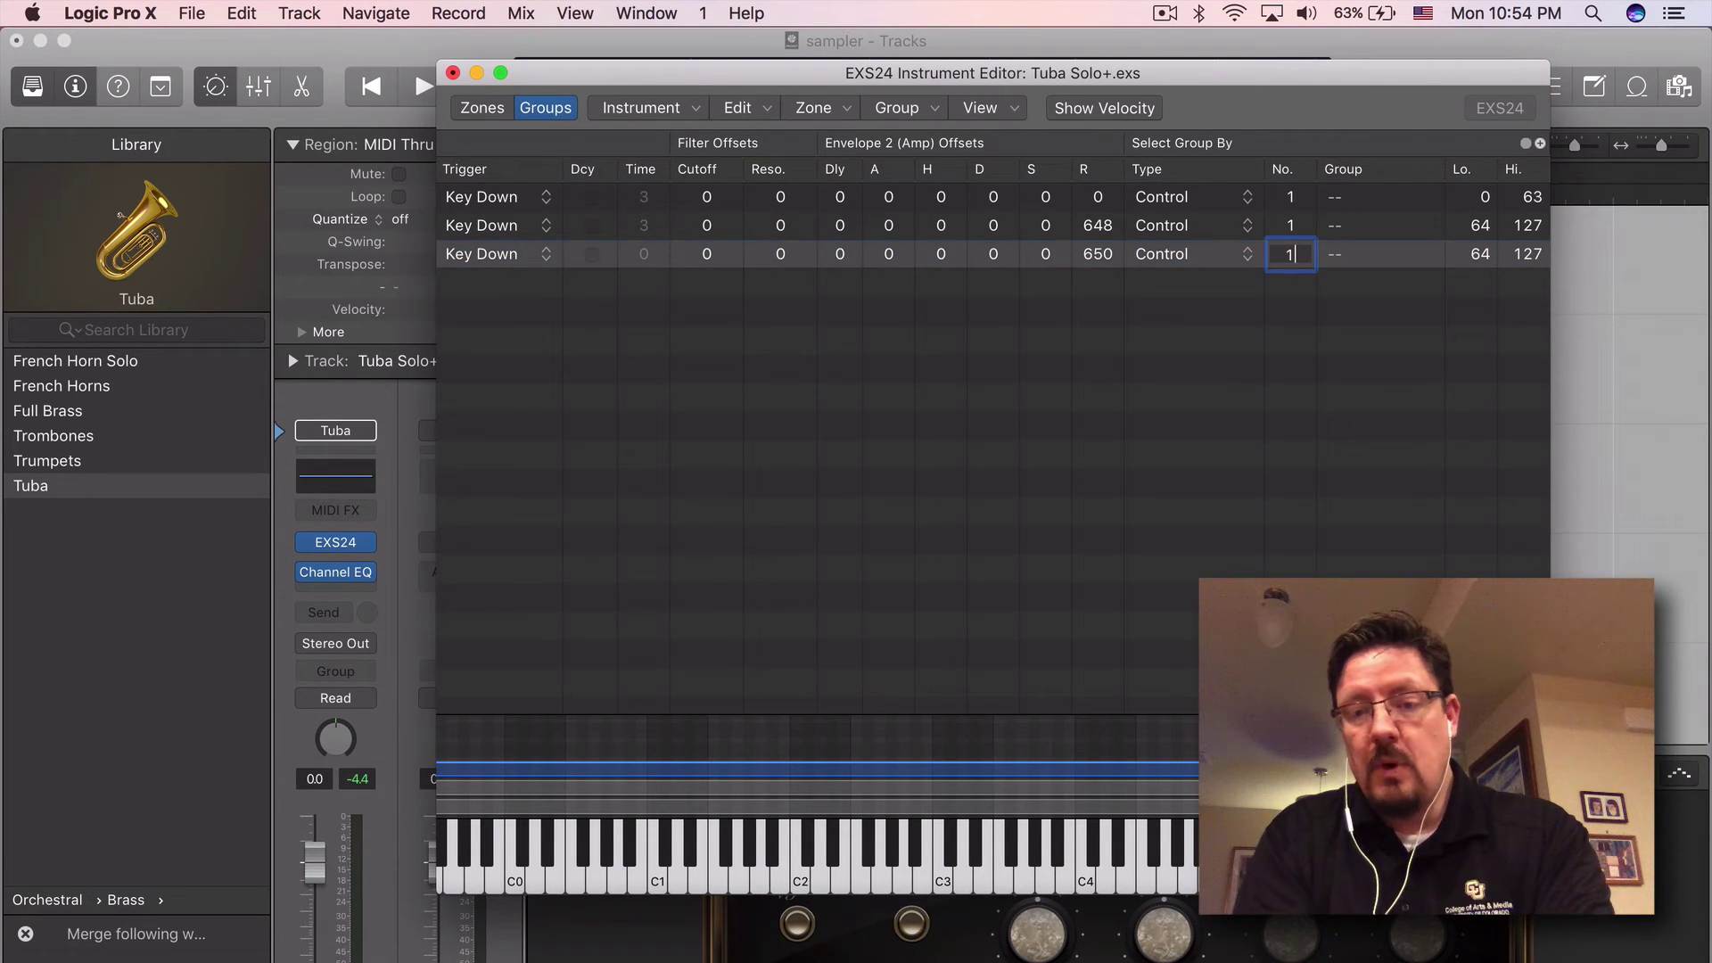
text(1)
key(Return)
- Select all three groups to check their settings, then deselect them
scroll(1421, 271, right, 1)
scroll(1385, 233, left, 1)
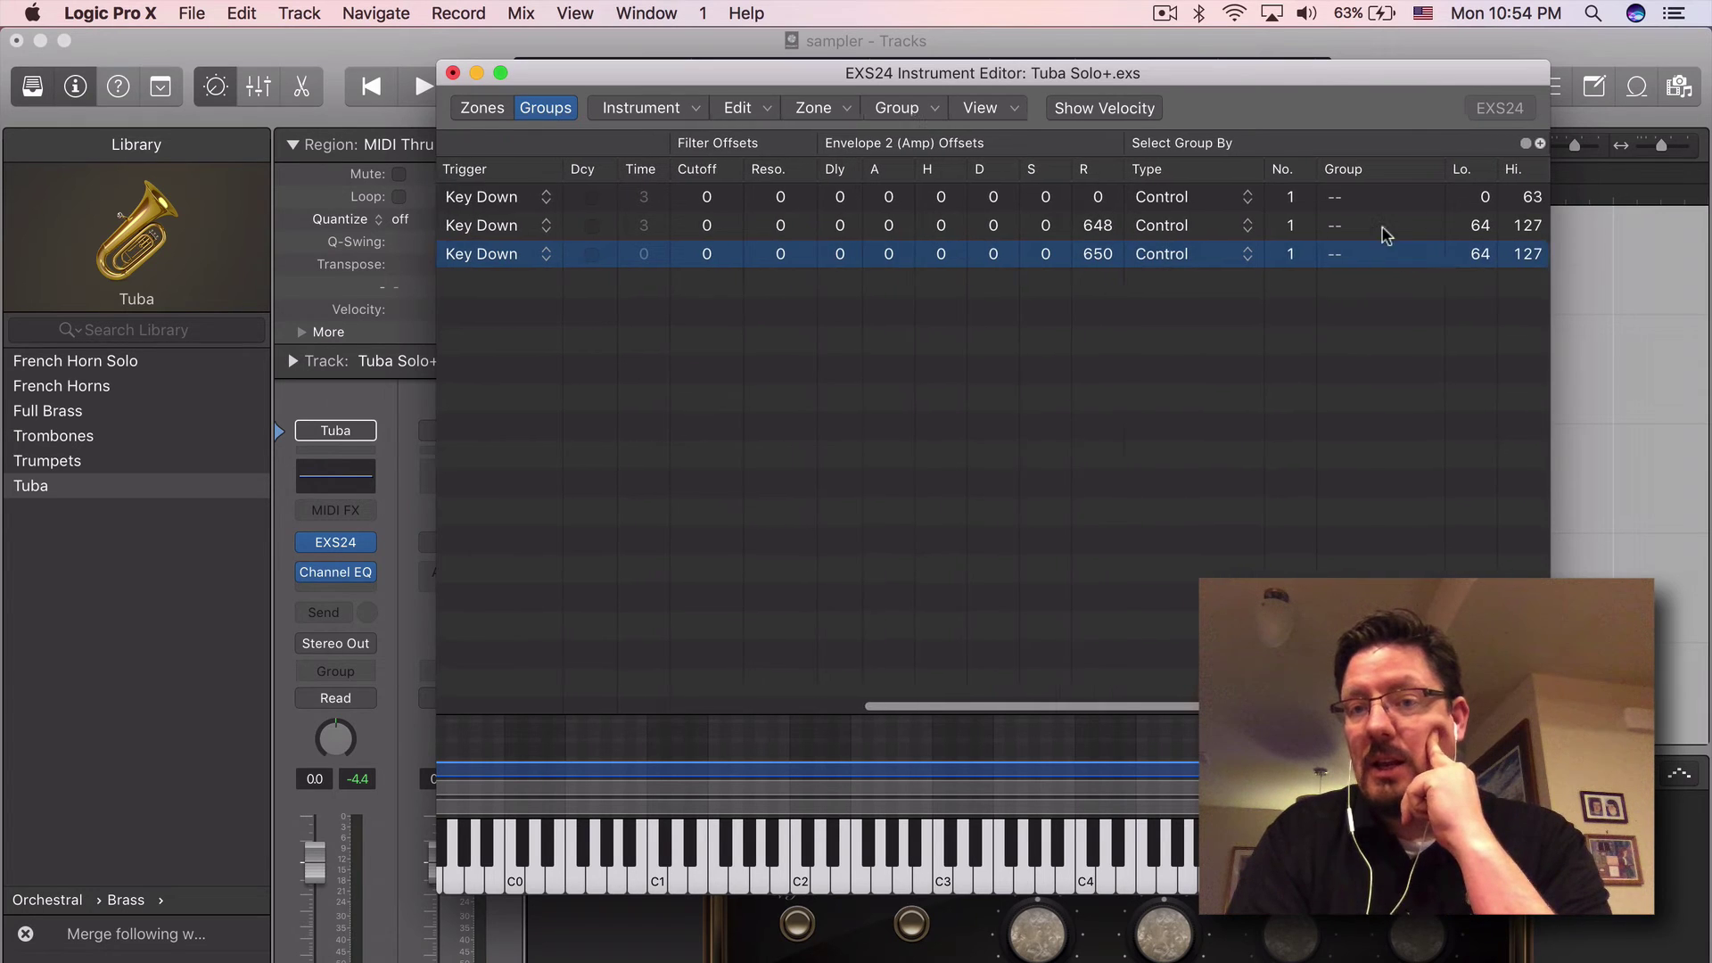
click(1341, 200)
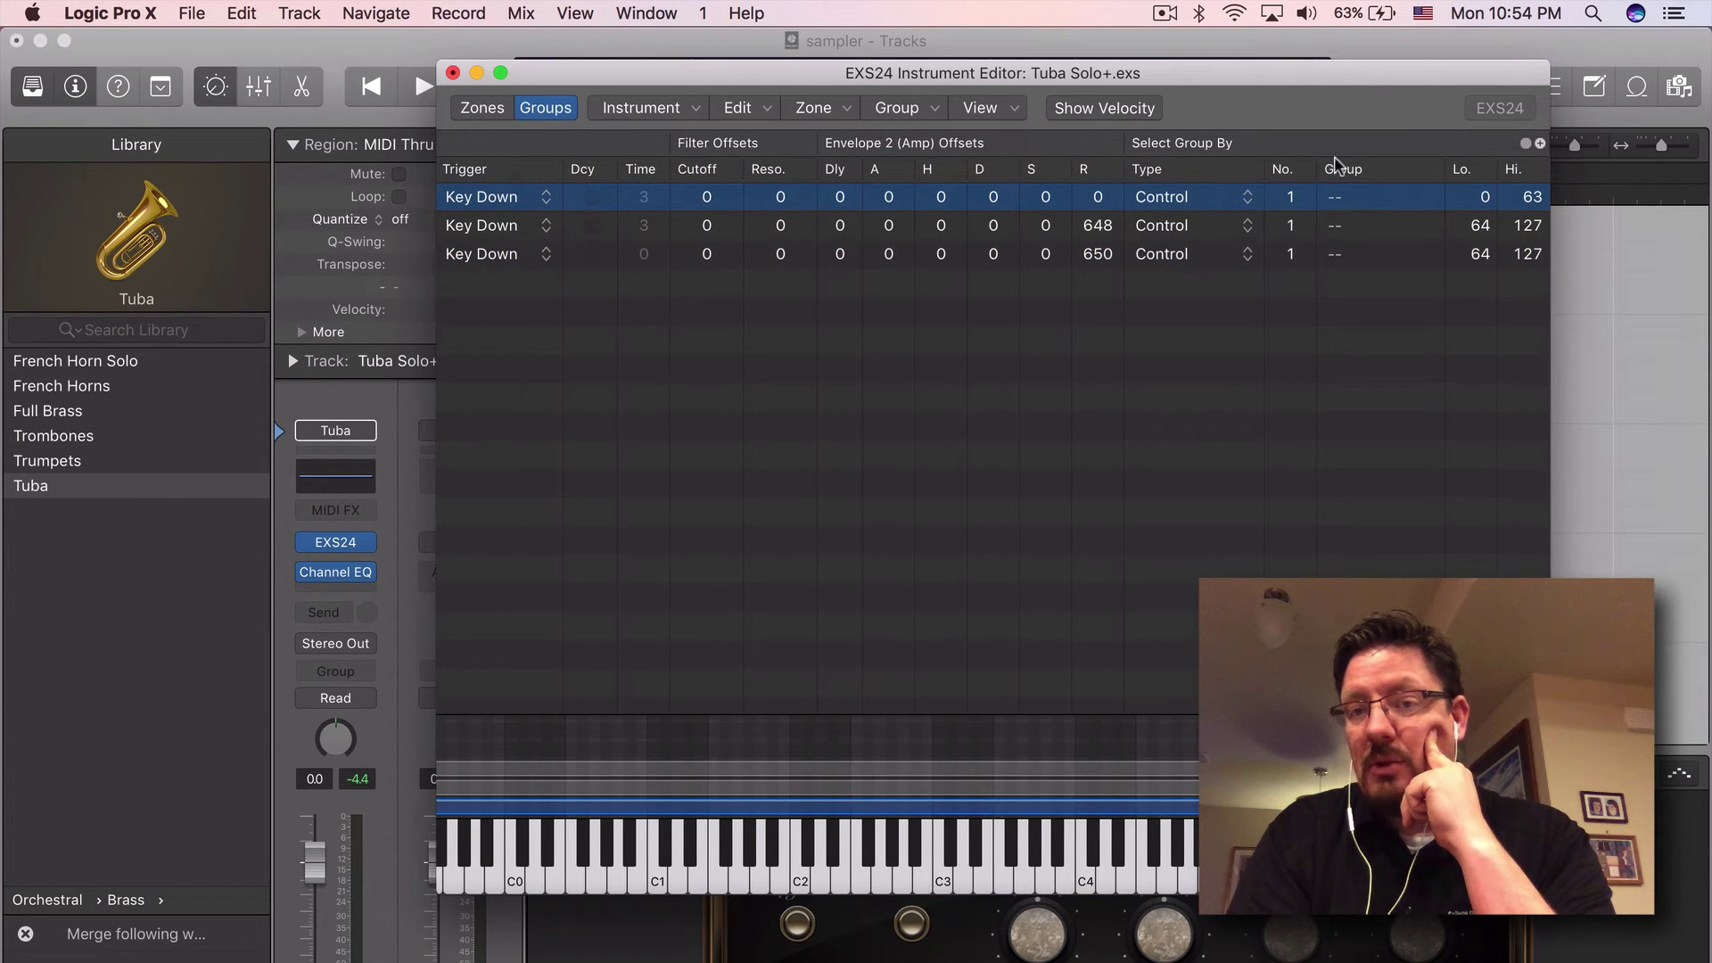
shift+click(1338, 252)
click(1409, 287)
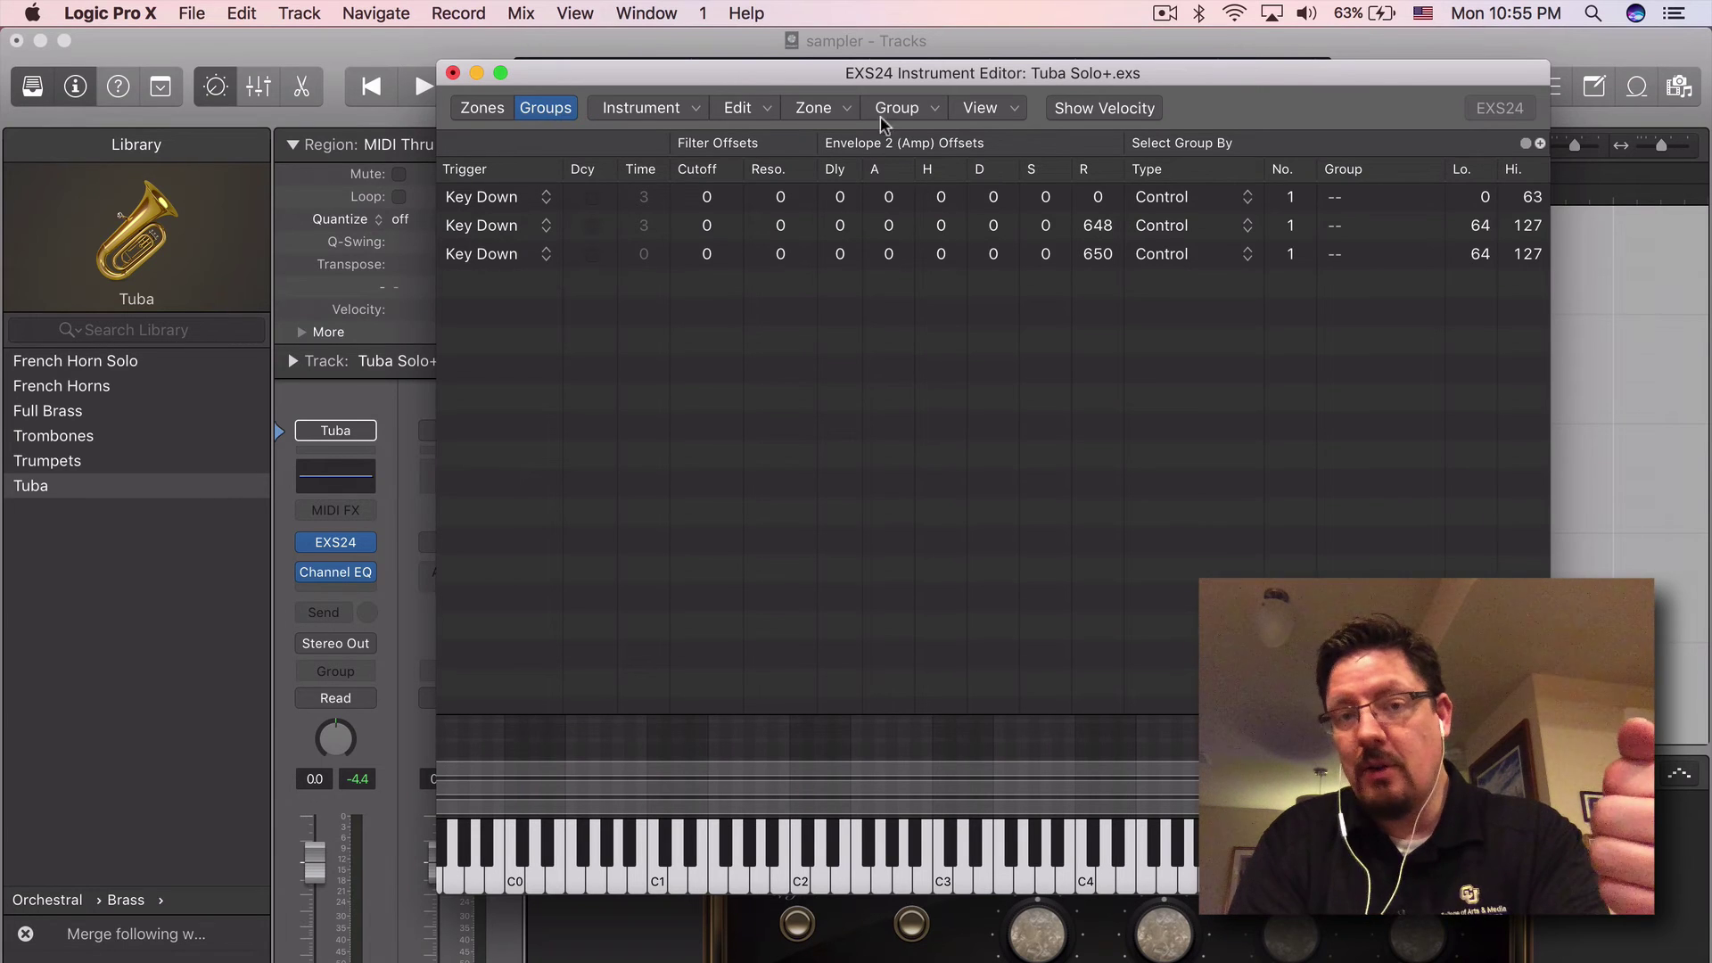
- Add the Group Velocity Range column and briefly toggle the velocity panel
click(990, 108)
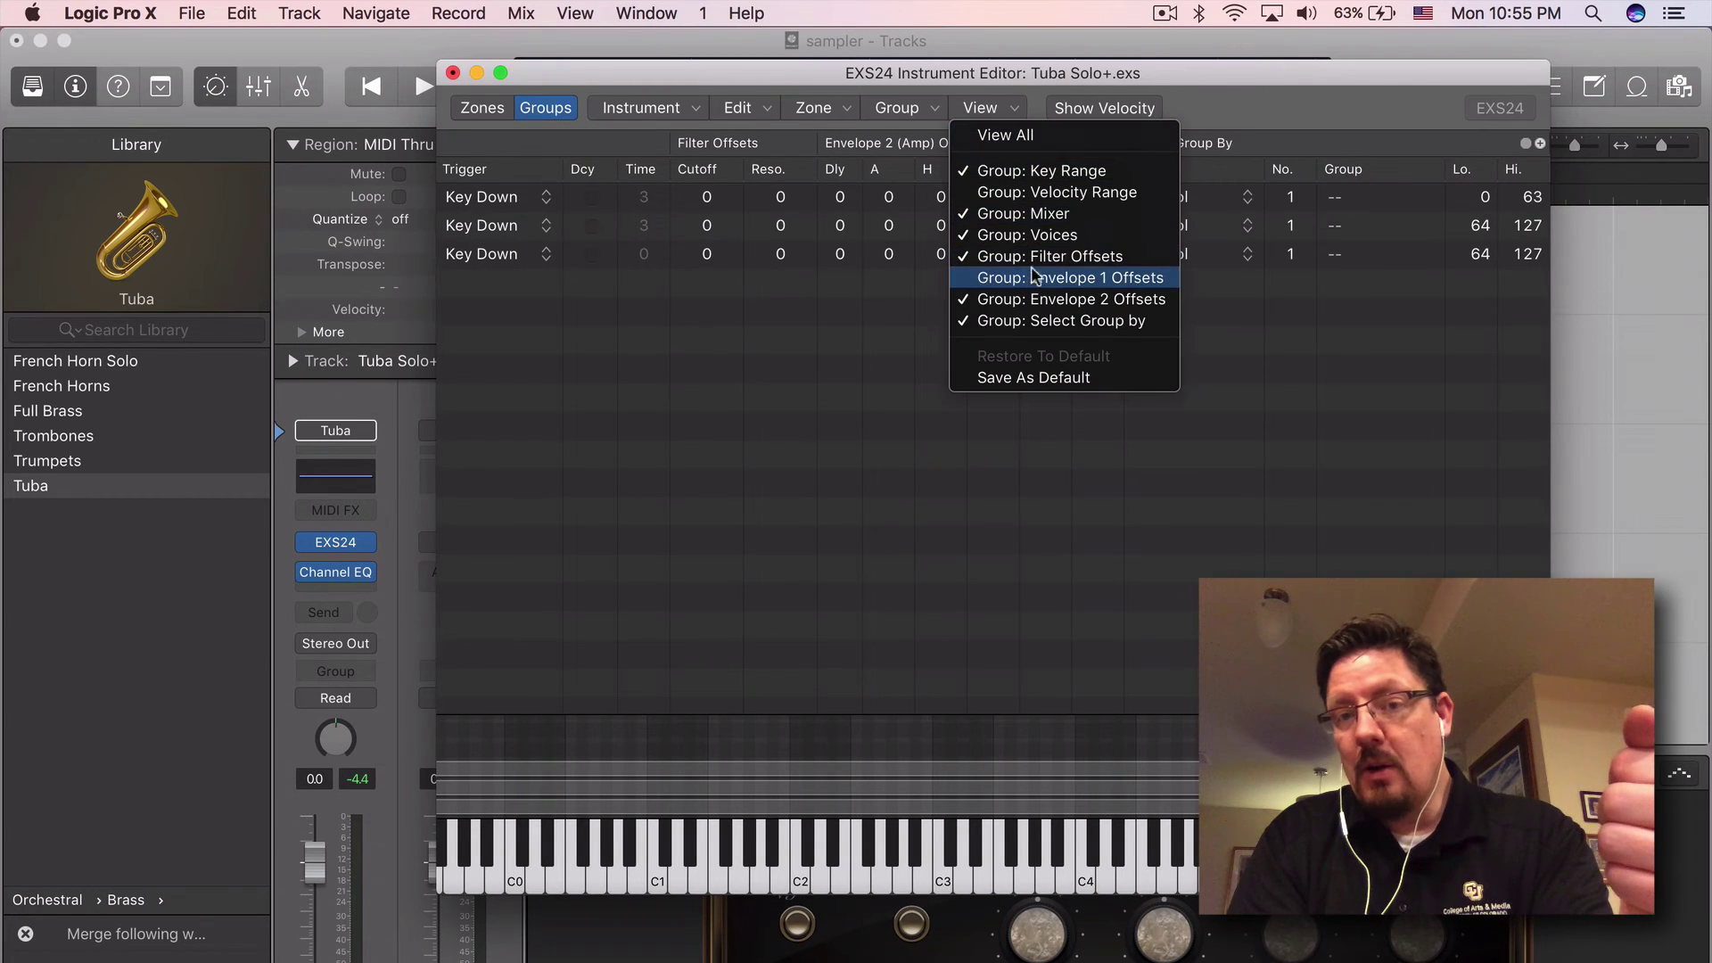
click(1081, 192)
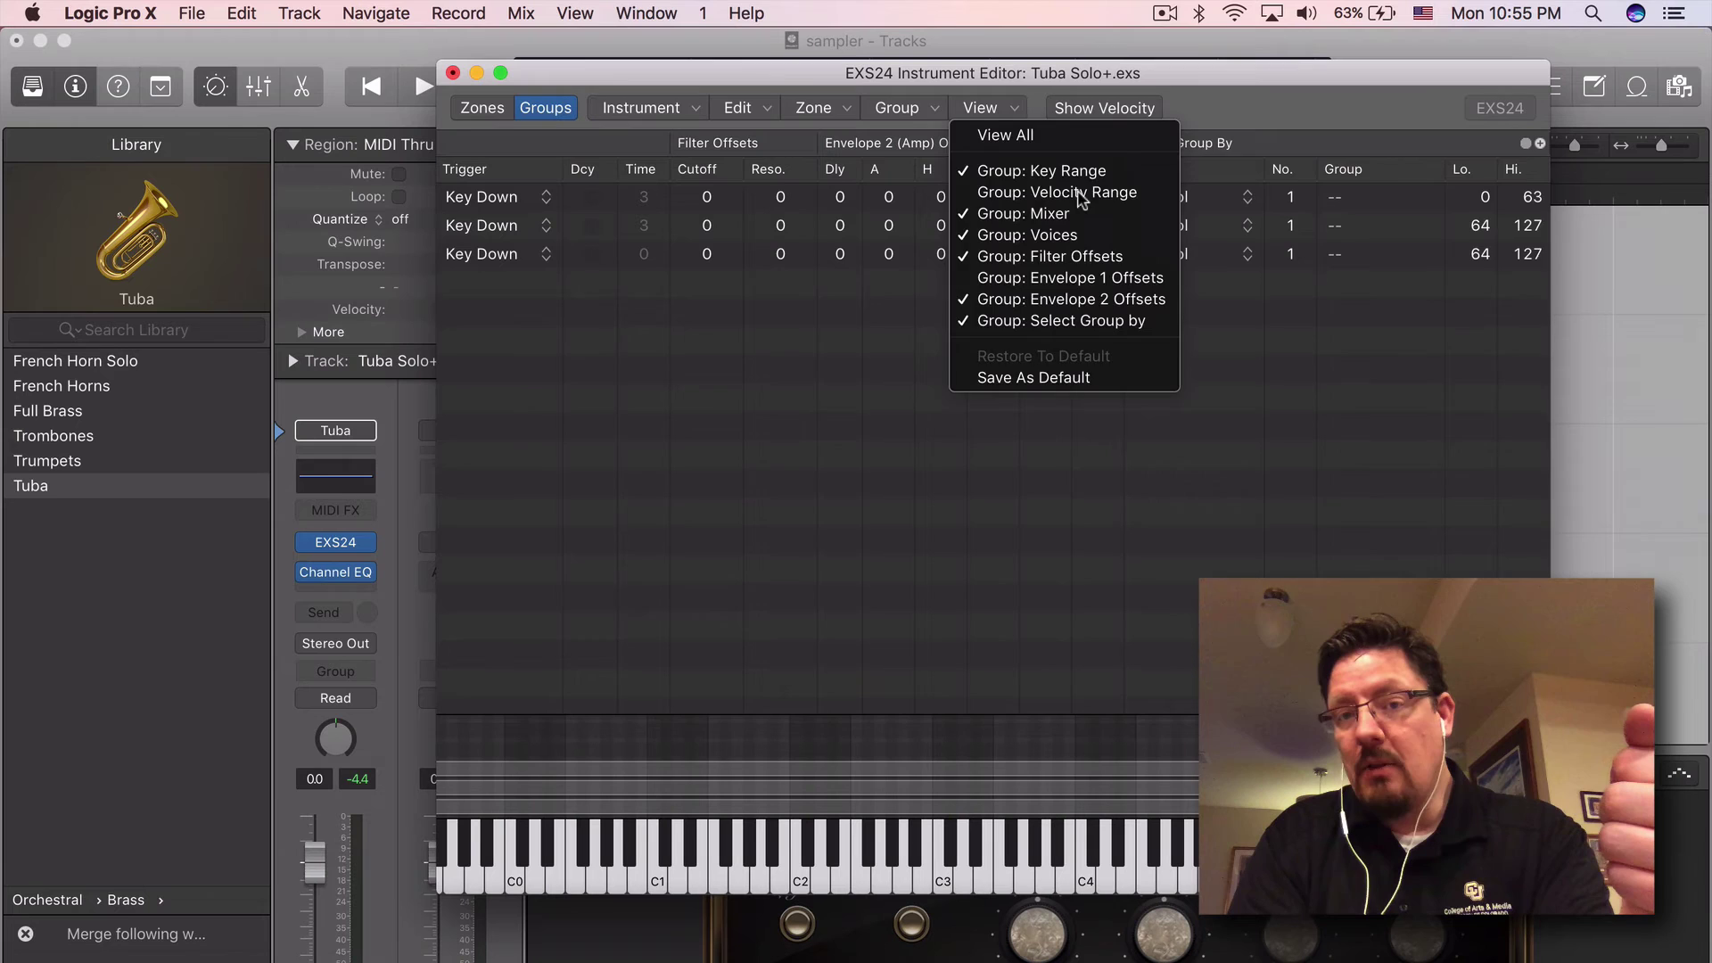
click(1104, 108)
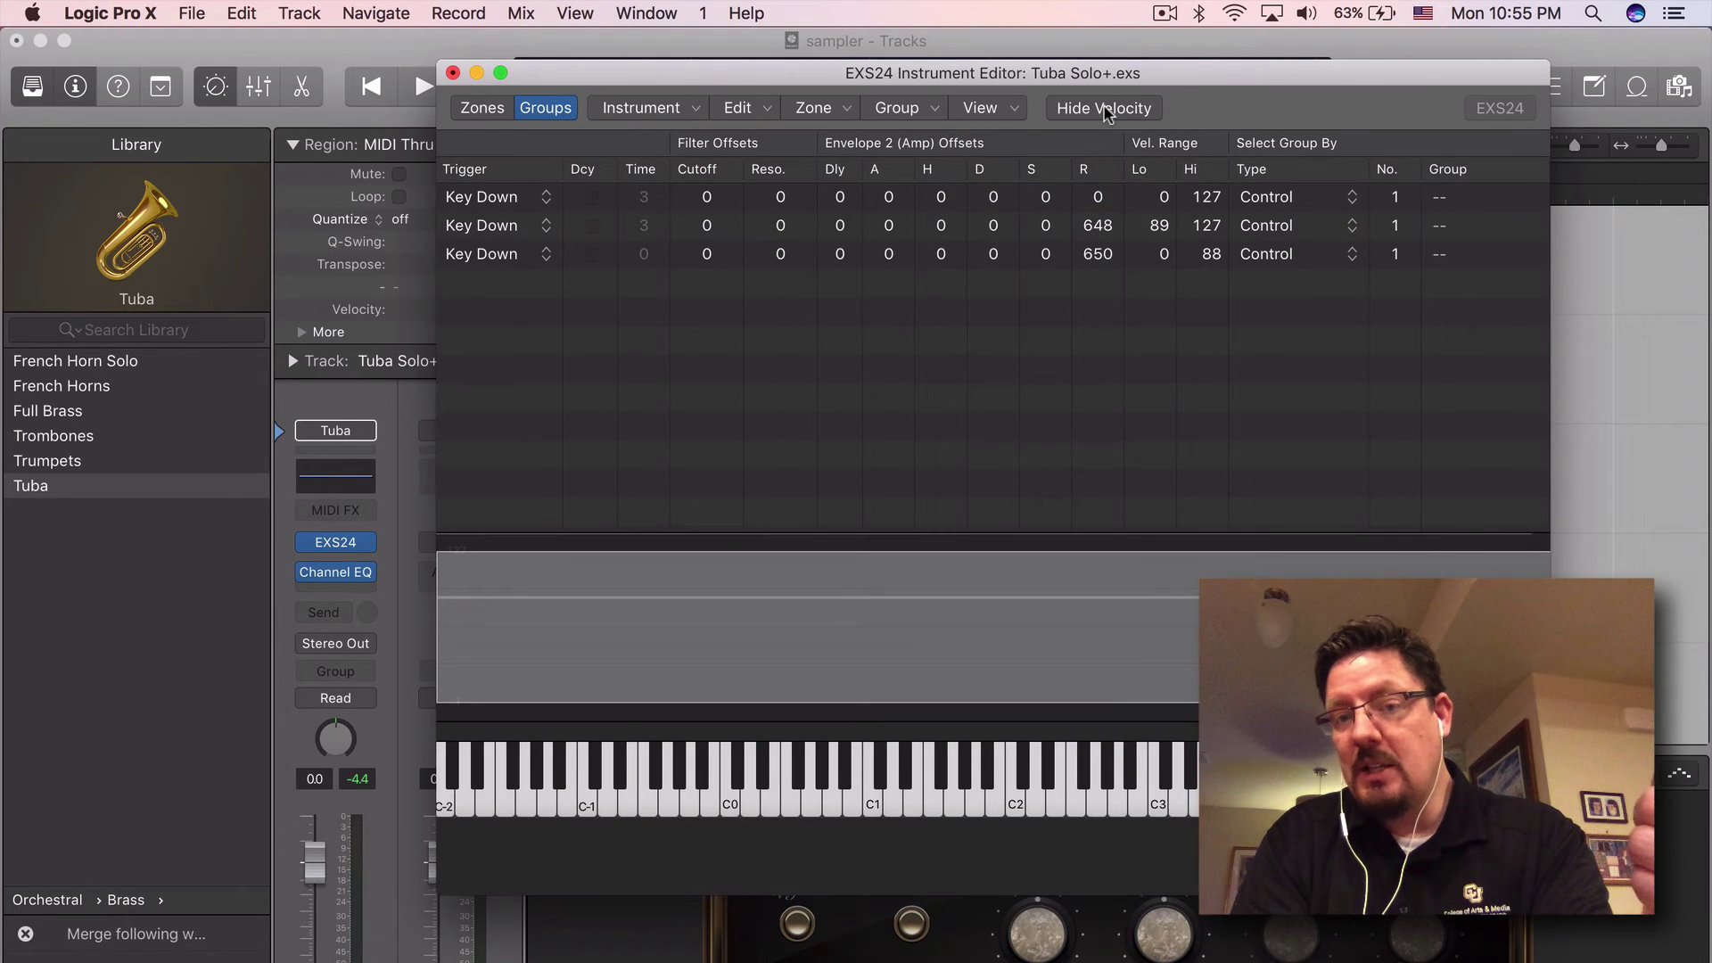
click(1104, 107)
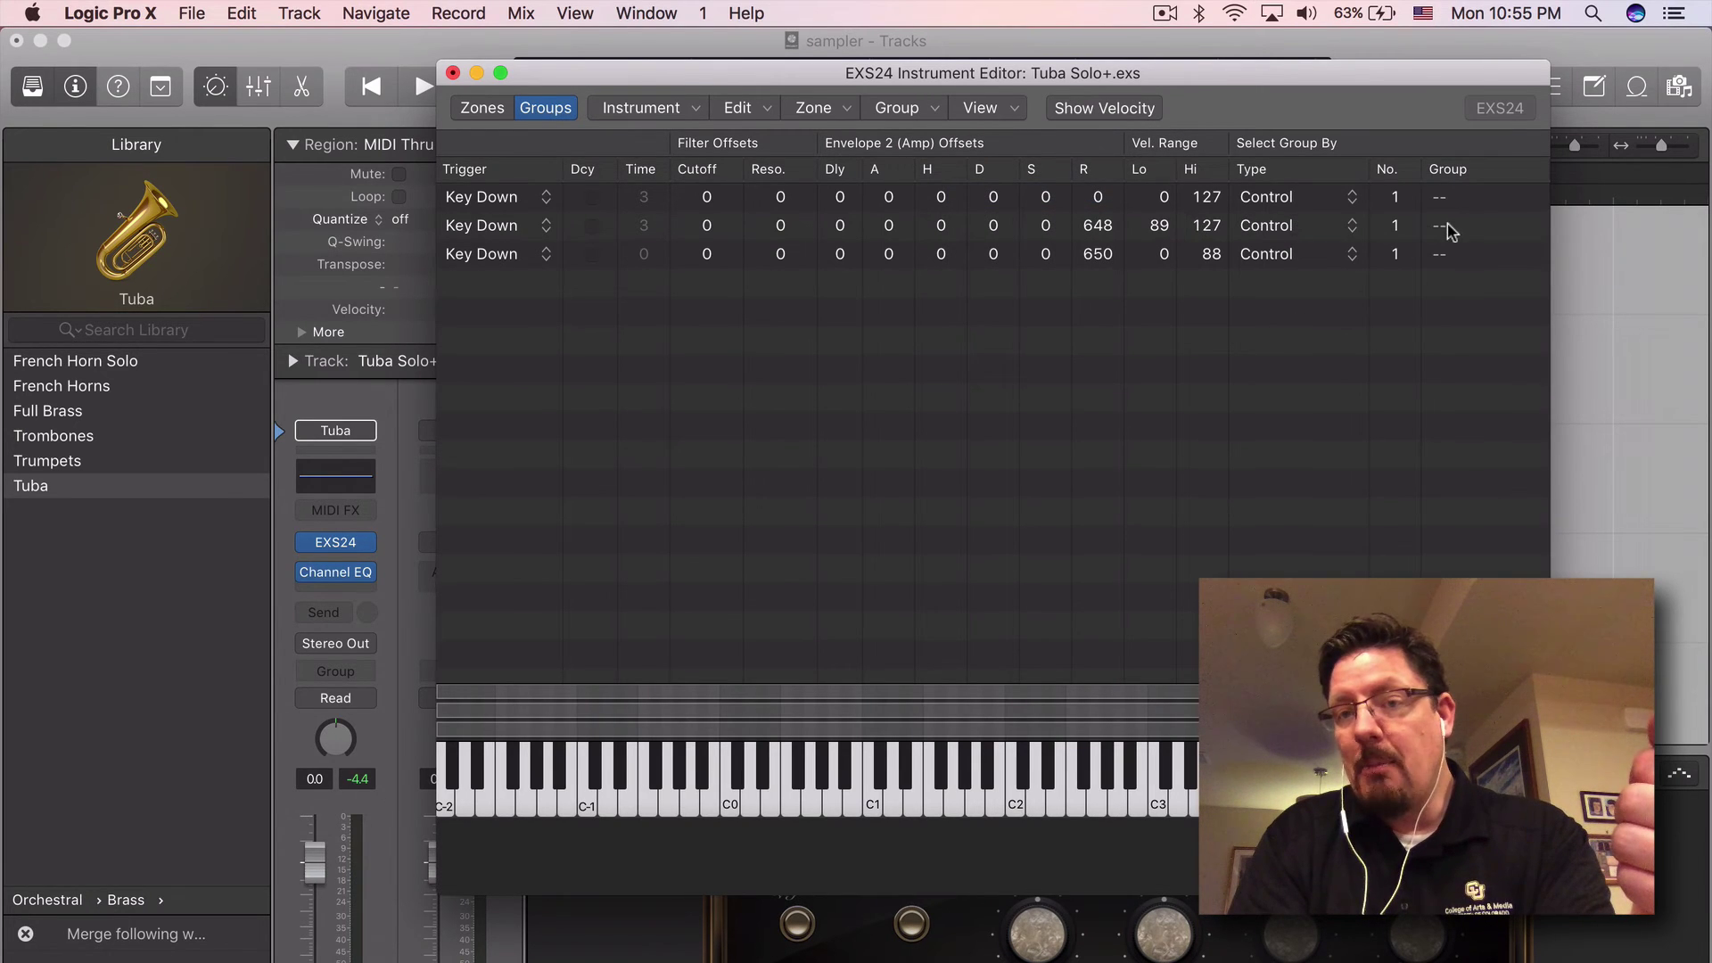
scroll(1448, 230, right, 3)
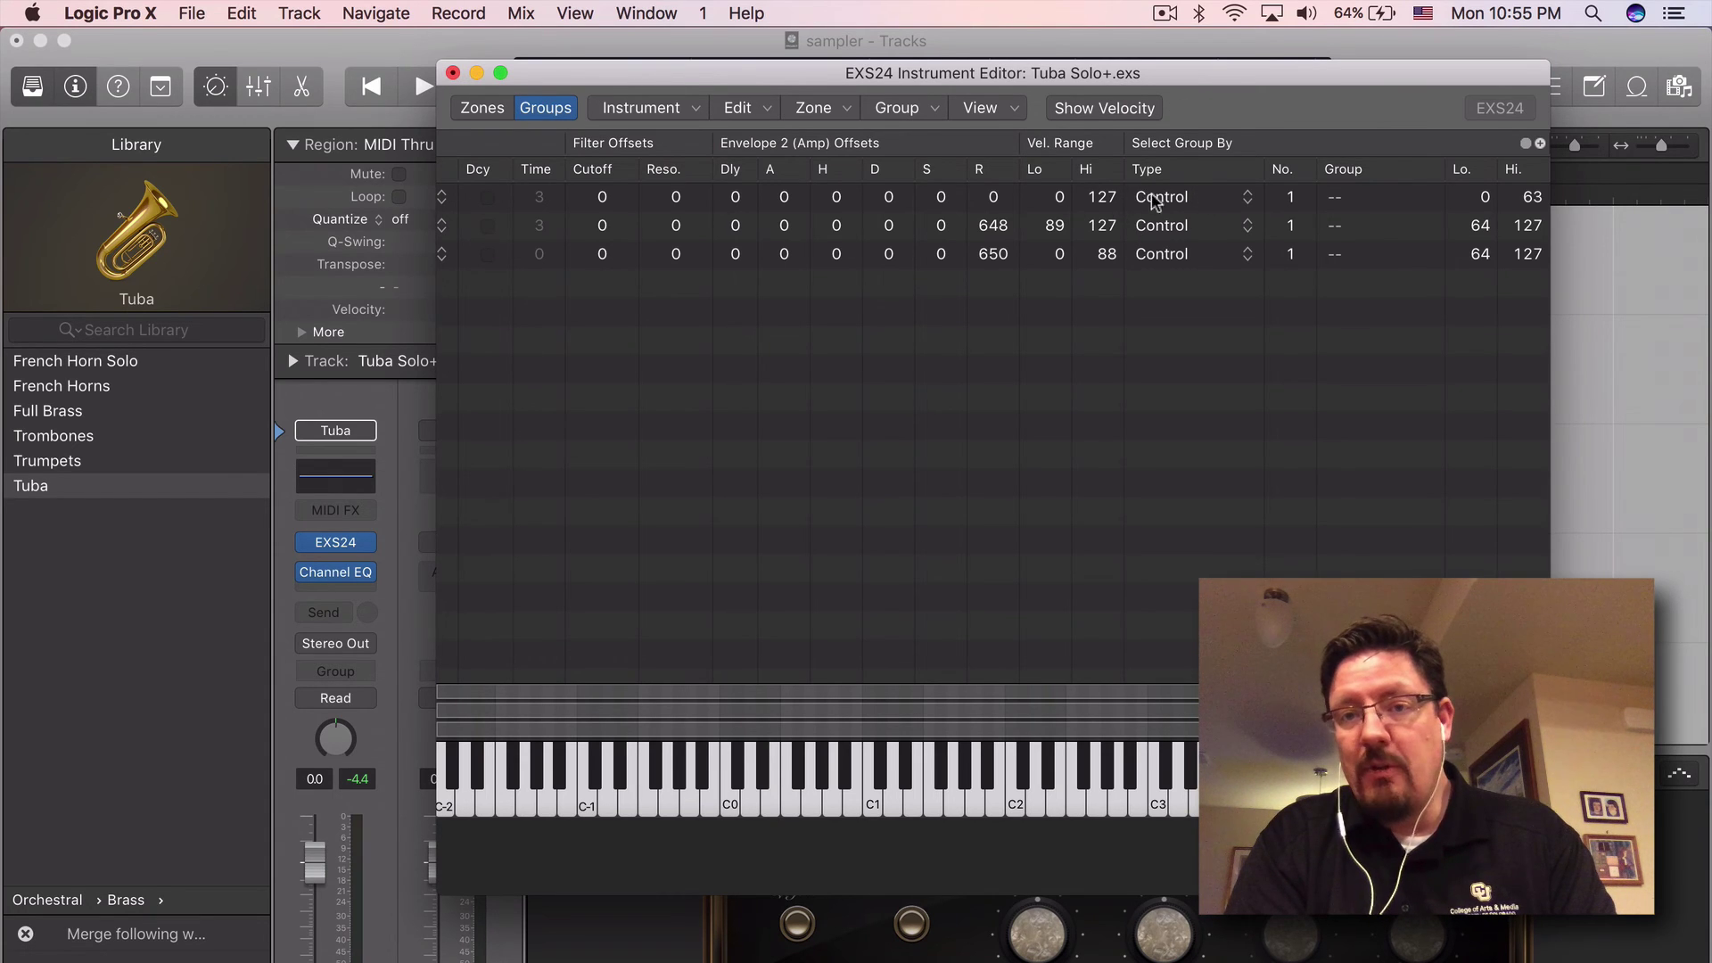
- Close the EXS24 editor, discarding the changes to Tuba Solo+.exs
click(453, 74)
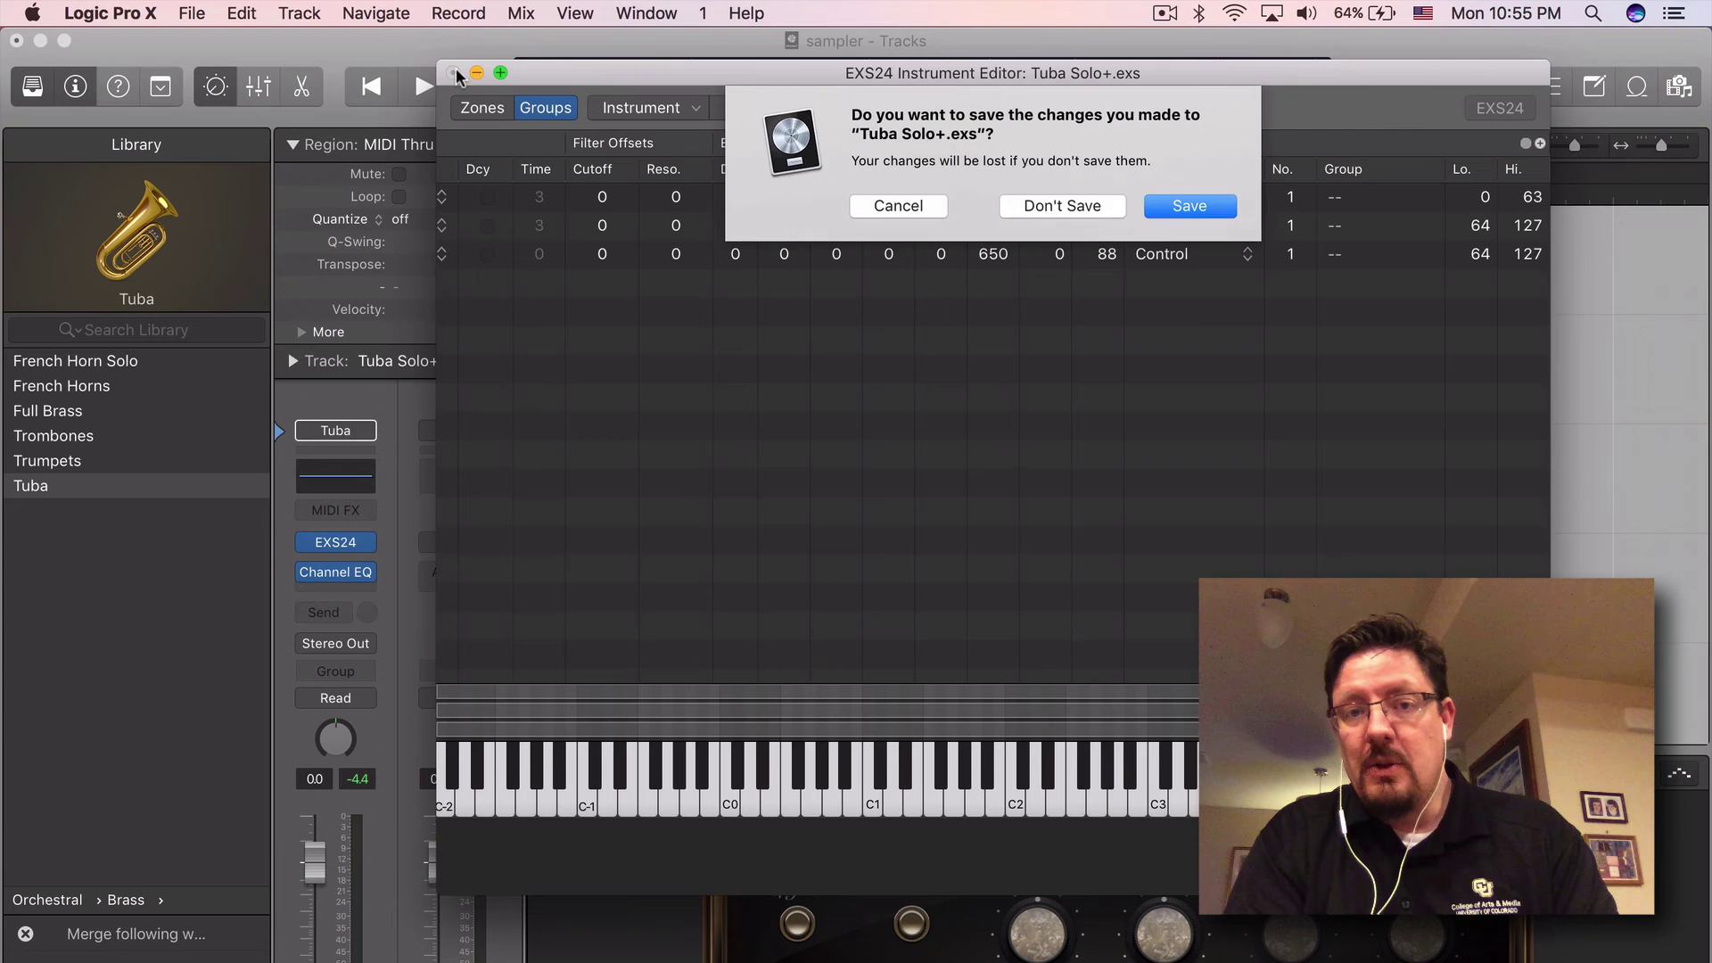
click(1079, 209)
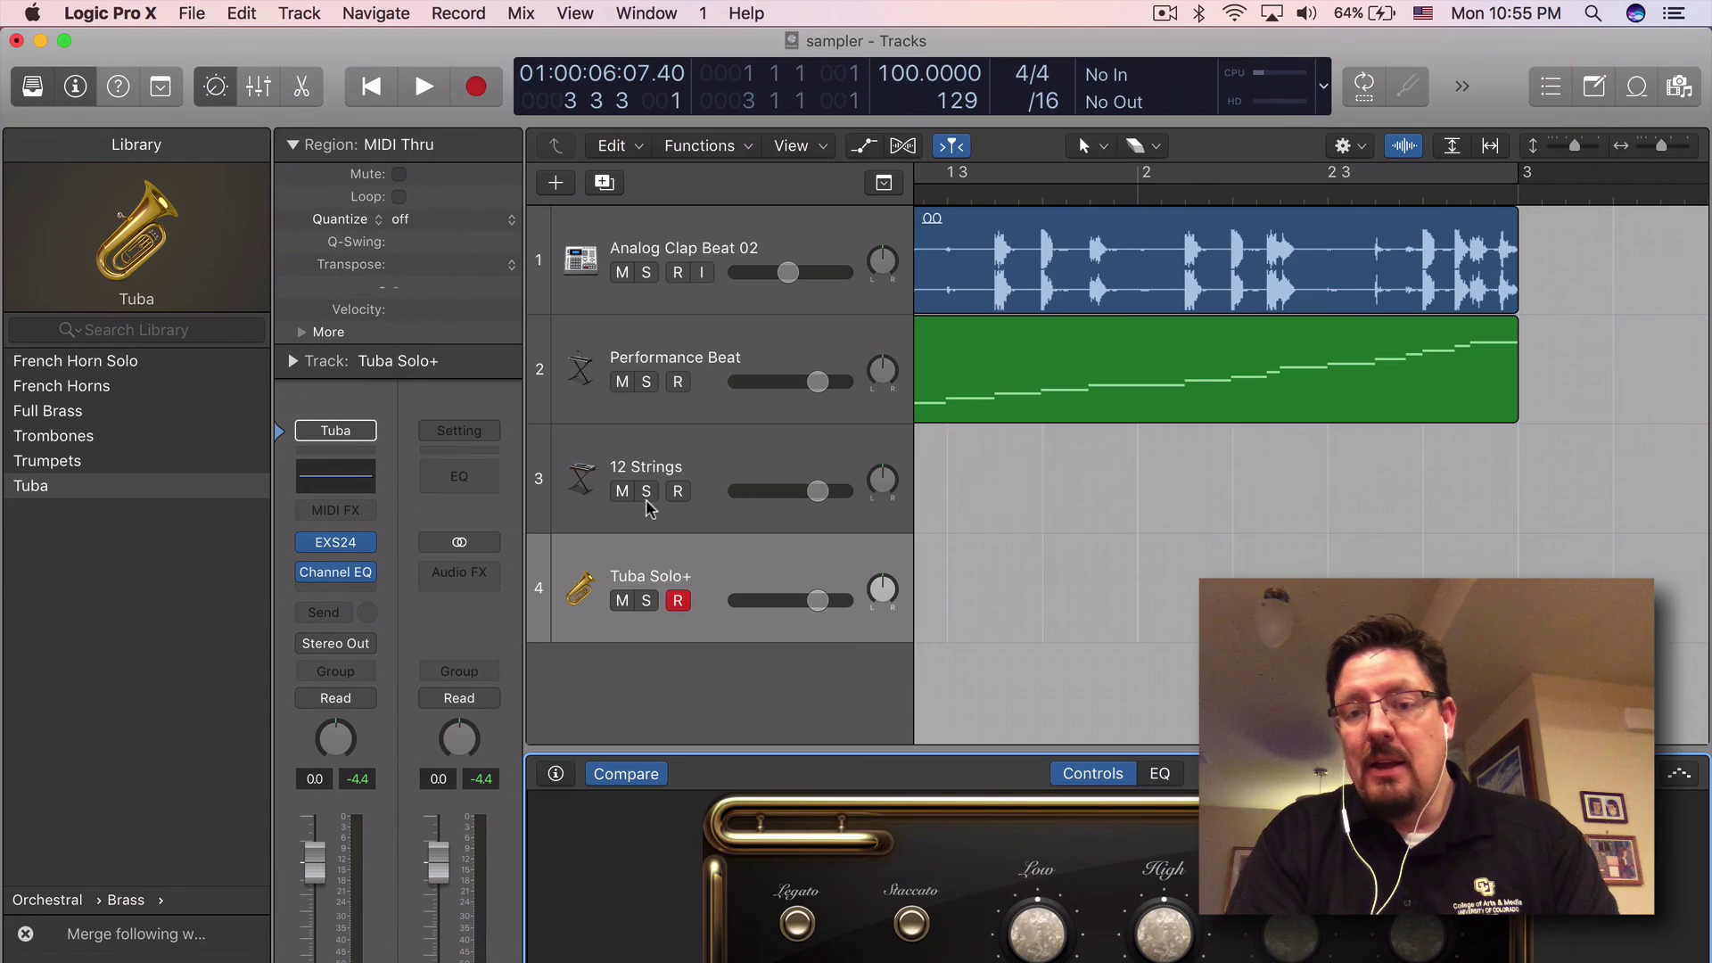